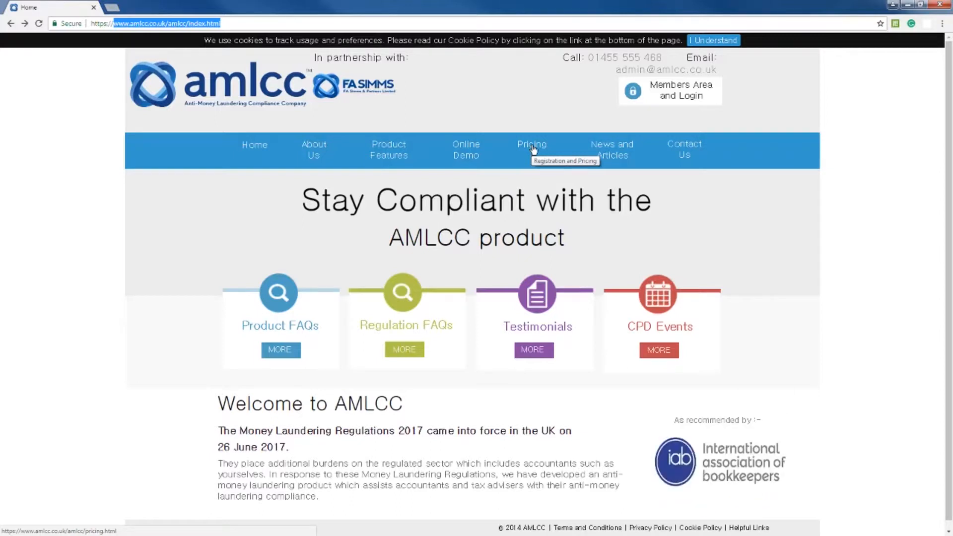
- Open the registration form for the AMLCC complete package for practices from the pricing page and review its fields
{"action": "left_click", "coordinate": [532, 149]}
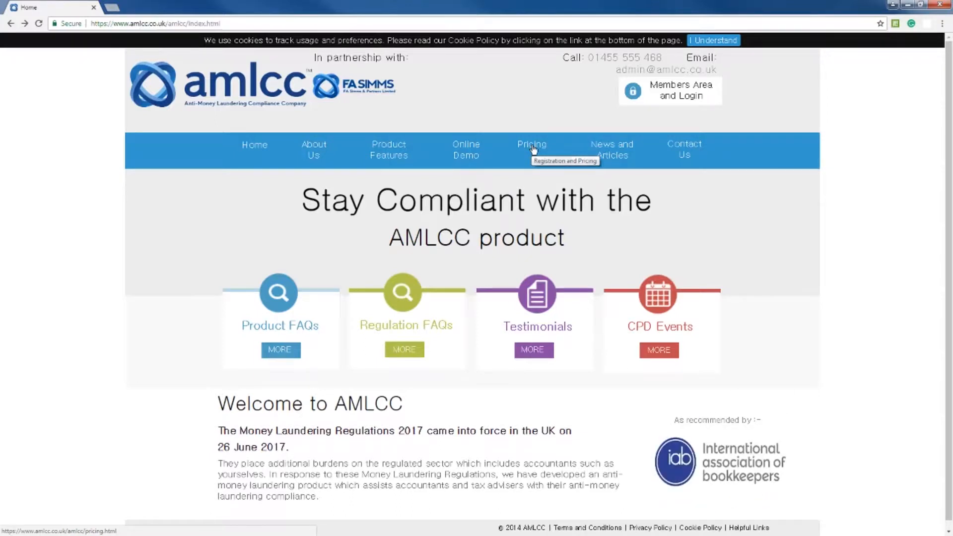
{"action": "left_click", "coordinate": [295, 351]}
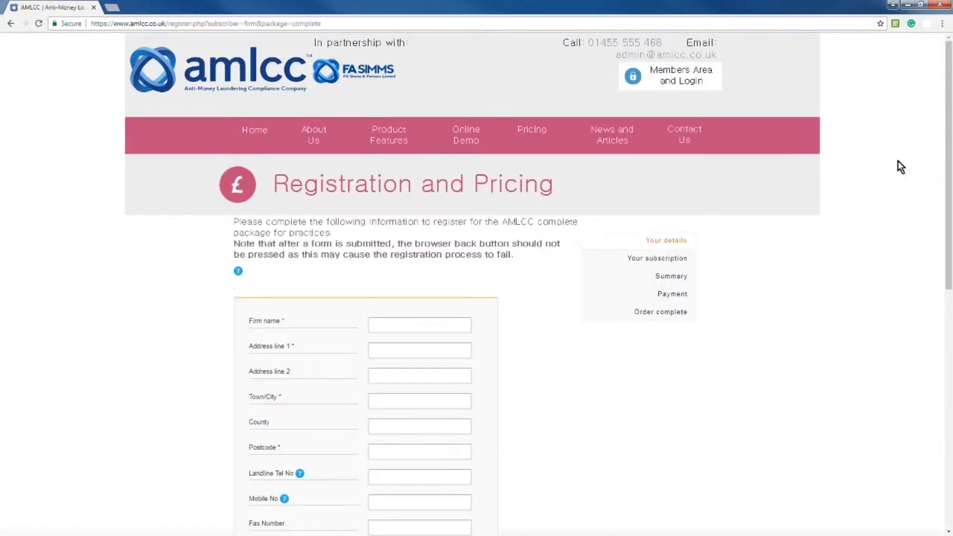
{"action": "left_click_drag", "start_coordinate": [944, 162], "coordinate": [907, 334]}
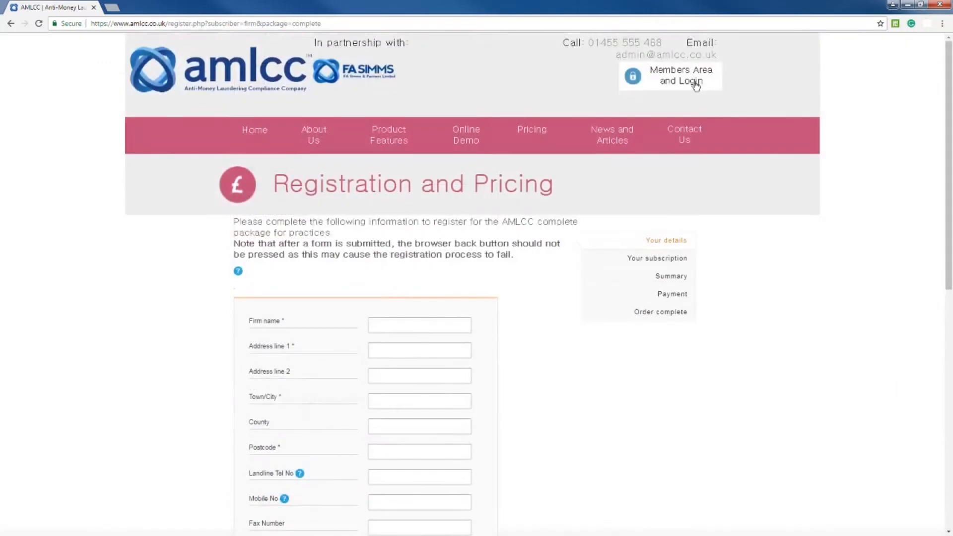
- Log in to the Members' Area with the firm's username and password, deferring the Firm Policy acknowledgement to the next login
{"action": "left_click", "coordinate": [695, 82]}
{"action": "left_click", "coordinate": [320, 200]}
{"action": "left_click", "coordinate": [307, 221]}
{"action": "left_click", "coordinate": [298, 228]}
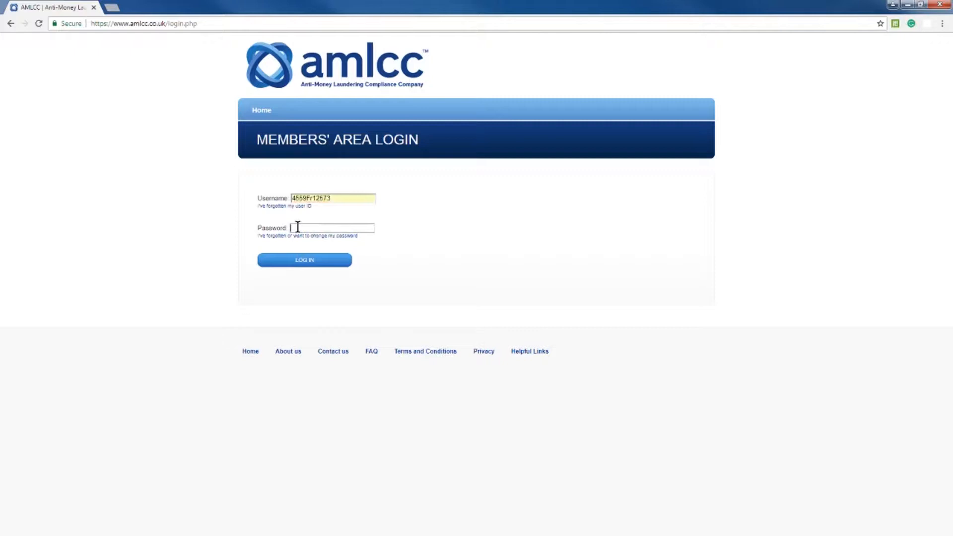
{"action": "right_click", "coordinate": [299, 227]}
{"action": "left_click", "coordinate": [317, 277]}
{"action": "left_click", "coordinate": [304, 263]}
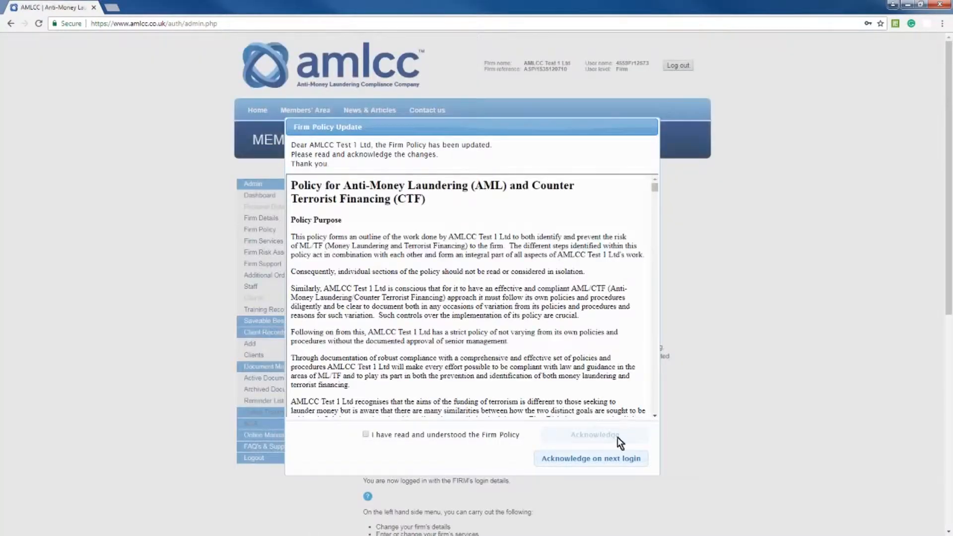
{"action": "left_click", "coordinate": [604, 460]}
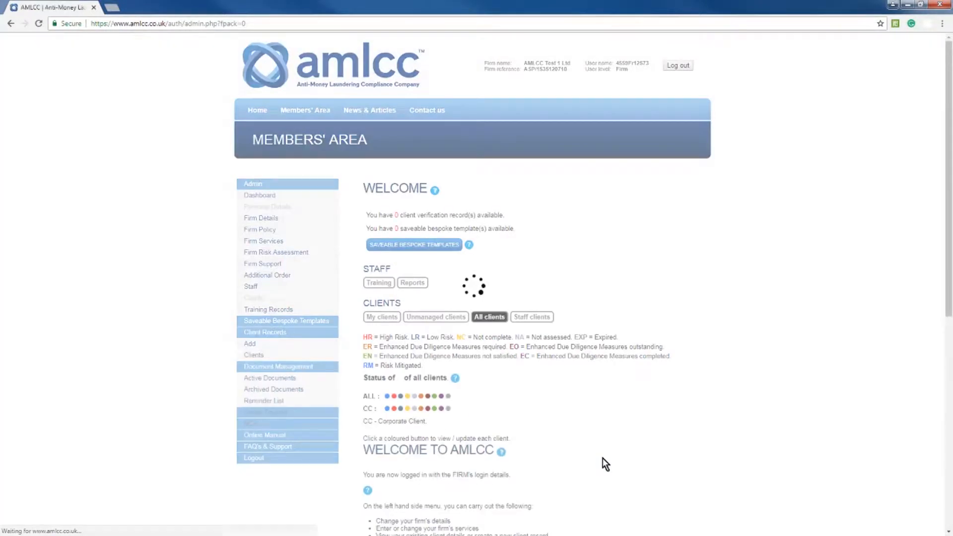
{"action": "scroll", "coordinate": [544, 216], "scroll_direction": "down", "scroll_amount": 1}
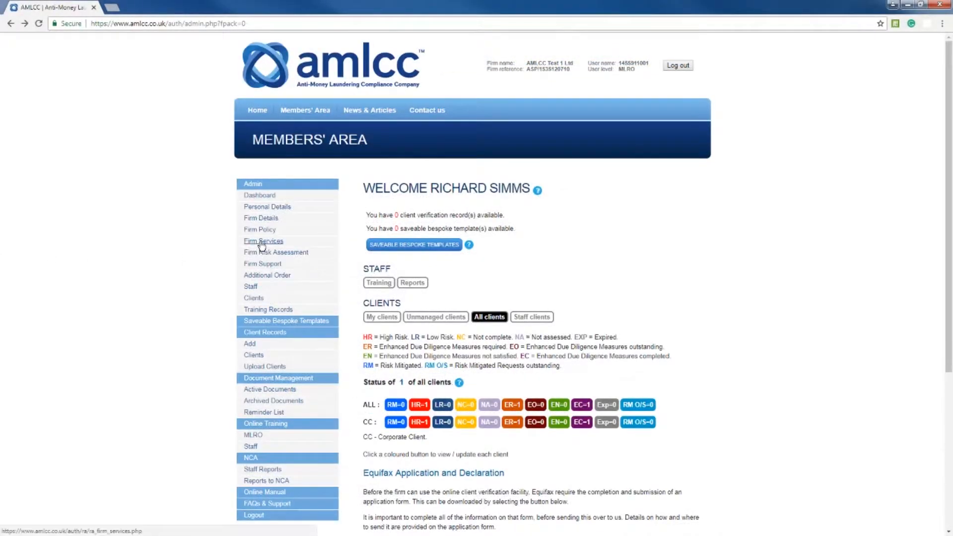
- Open the Firm Services questionnaire and review the questions on services provided
{"action": "left_click", "coordinate": [262, 242]}
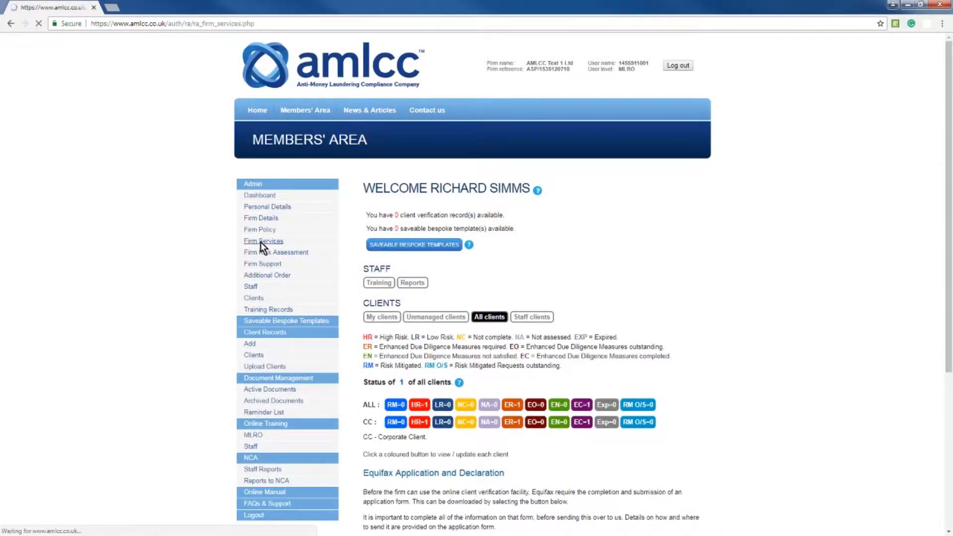
{"action": "left_click", "coordinate": [410, 235]}
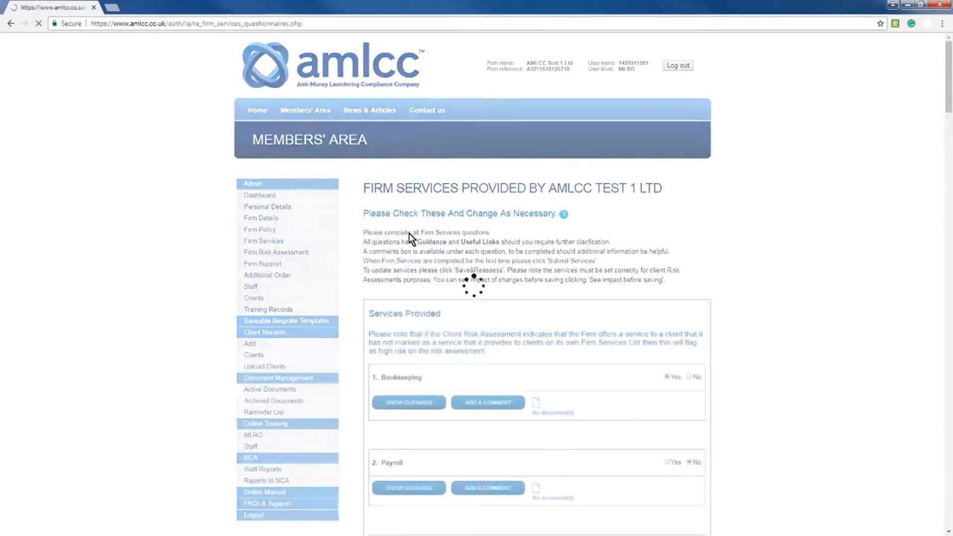
{"action": "mouse_move", "coordinate": [950, 99]}
{"action": "left_mouse_down"}
{"action": "mouse_move", "coordinate": [950, 191]}
{"action": "mouse_move", "coordinate": [950, 89]}
{"action": "left_mouse_up"}
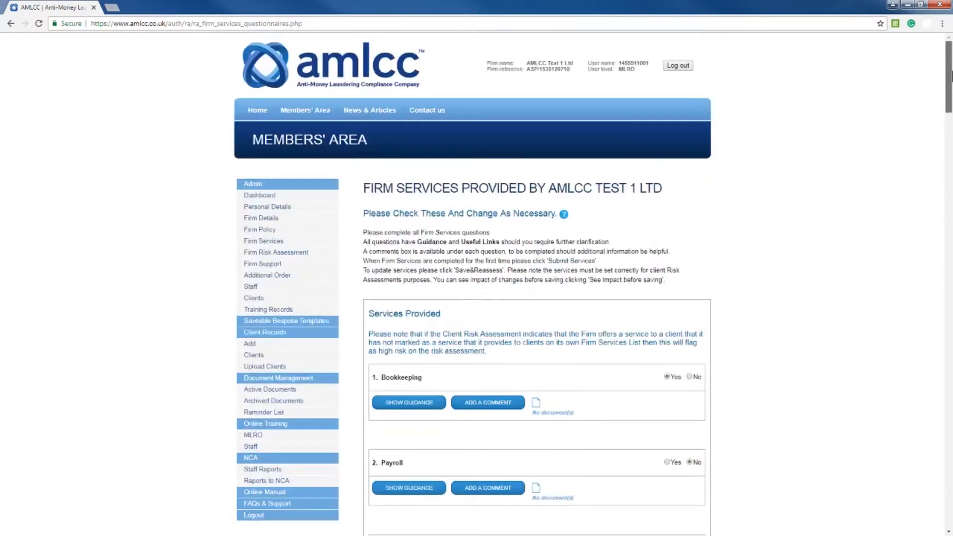
- Open the current Firm Policy for updating, look through its text and preview the policy
{"action": "left_click", "coordinate": [261, 230]}
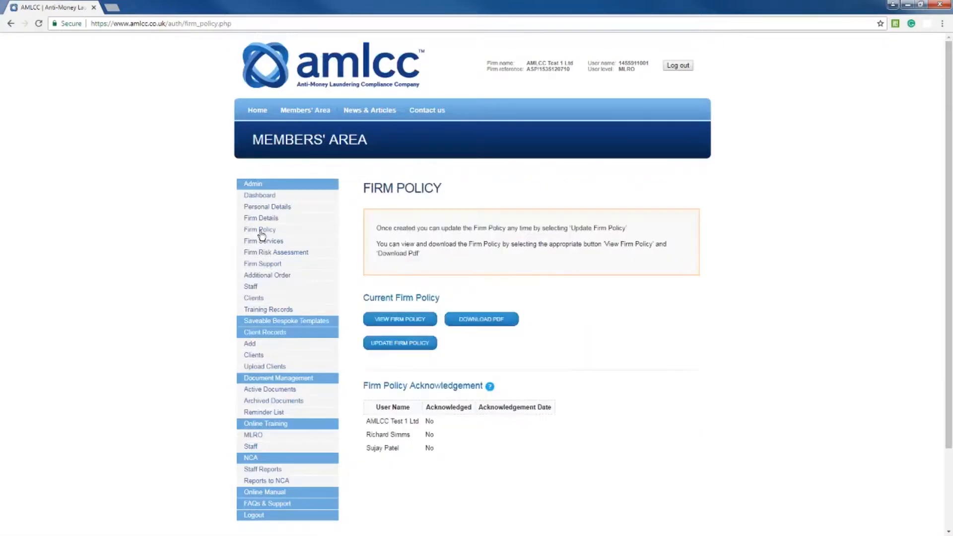
{"action": "left_click", "coordinate": [406, 348]}
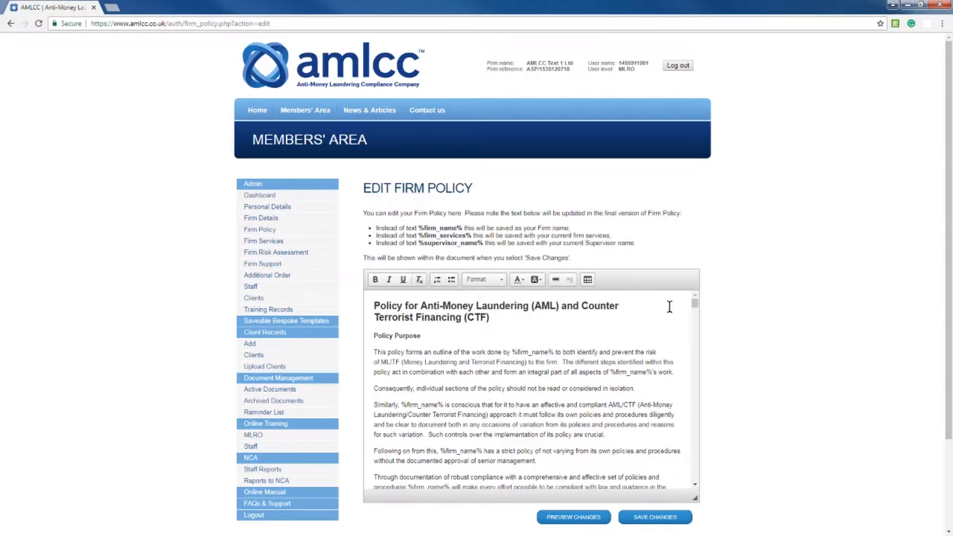
{"action": "mouse_move", "coordinate": [695, 305]}
{"action": "left_mouse_down"}
{"action": "mouse_move", "coordinate": [695, 314]}
{"action": "mouse_move", "coordinate": [695, 305]}
{"action": "left_mouse_up"}
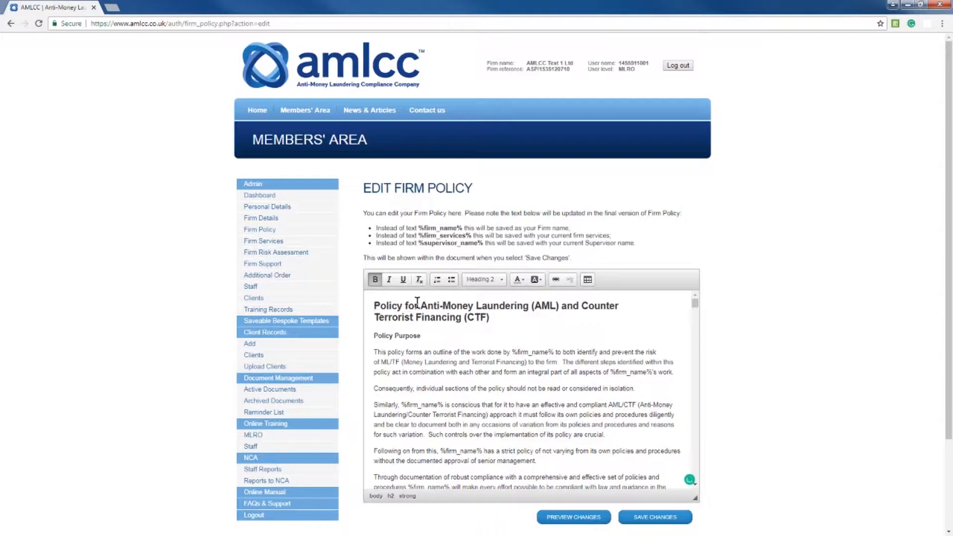
{"action": "left_click", "coordinate": [574, 517]}
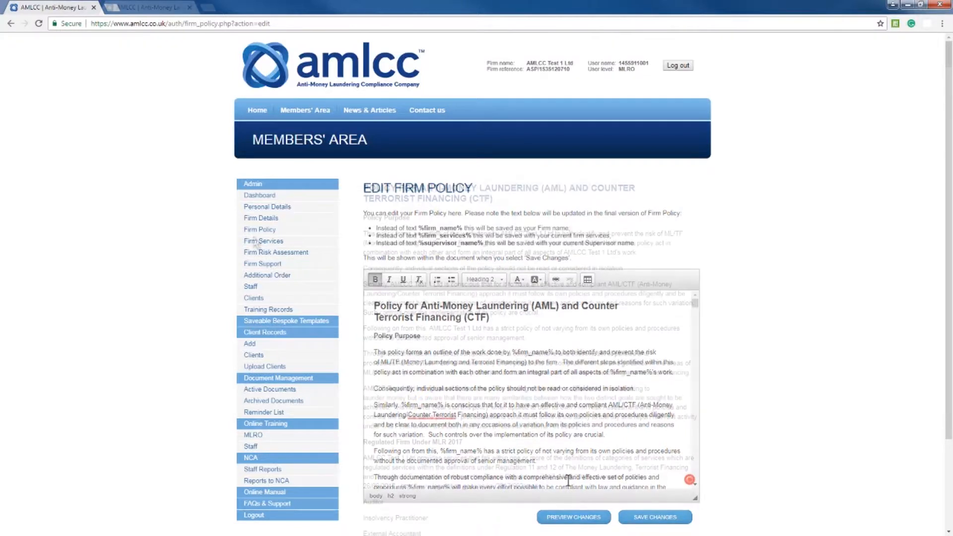
- Open the Firm Risk Assessment report and review the answers in its Firm section
{"action": "left_click", "coordinate": [262, 255]}
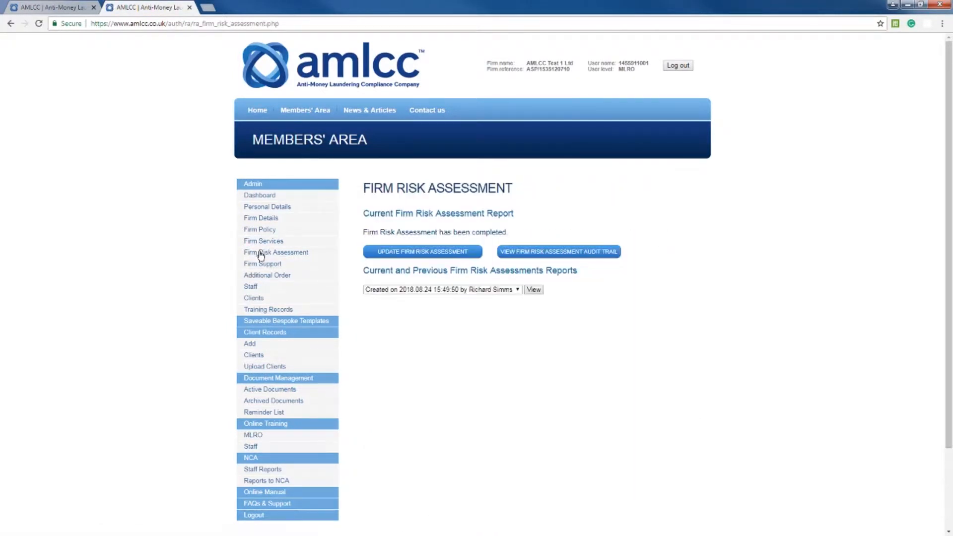
{"action": "left_click", "coordinate": [416, 251]}
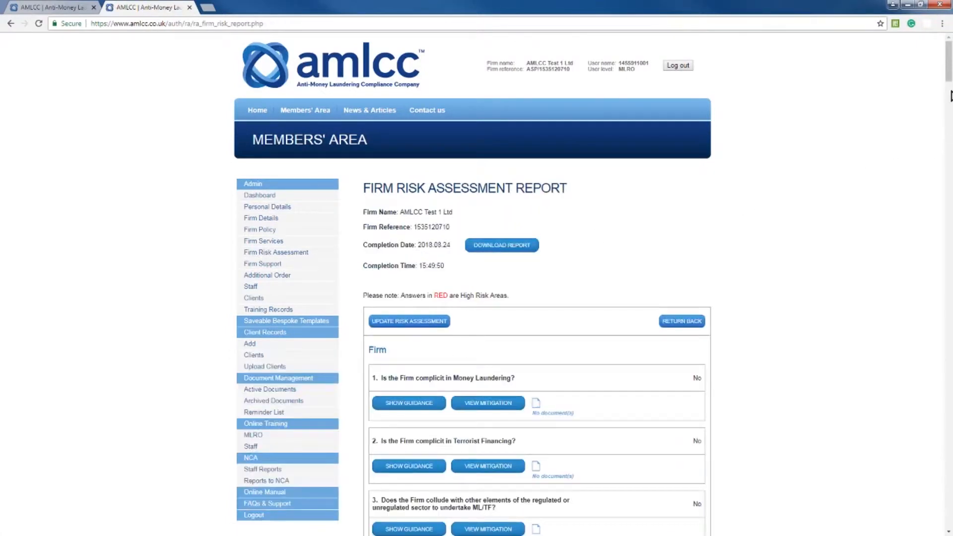
{"action": "left_click_drag", "start_coordinate": [949, 79], "coordinate": [949, 90]}
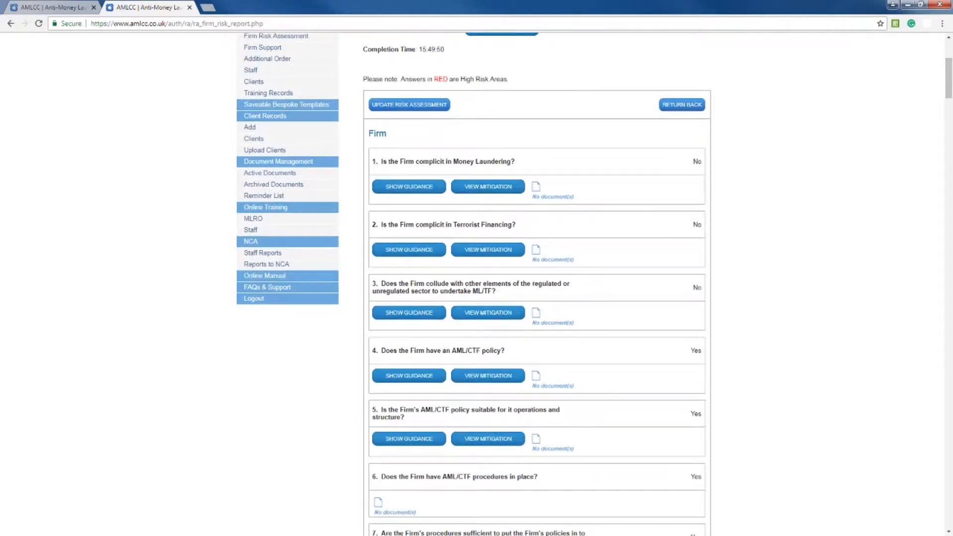
- Start updating the firm risk assessment, add a blank comment to question 1 on money laundering, and remove it
{"action": "left_click", "coordinate": [412, 107]}
{"action": "left_click_drag", "start_coordinate": [949, 79], "coordinate": [934, 166]}
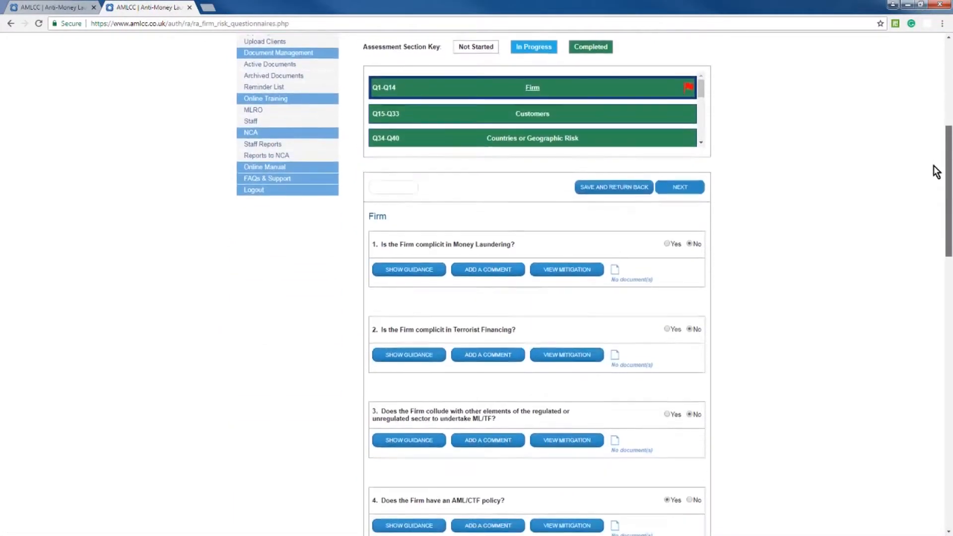
{"action": "left_click", "coordinate": [490, 274]}
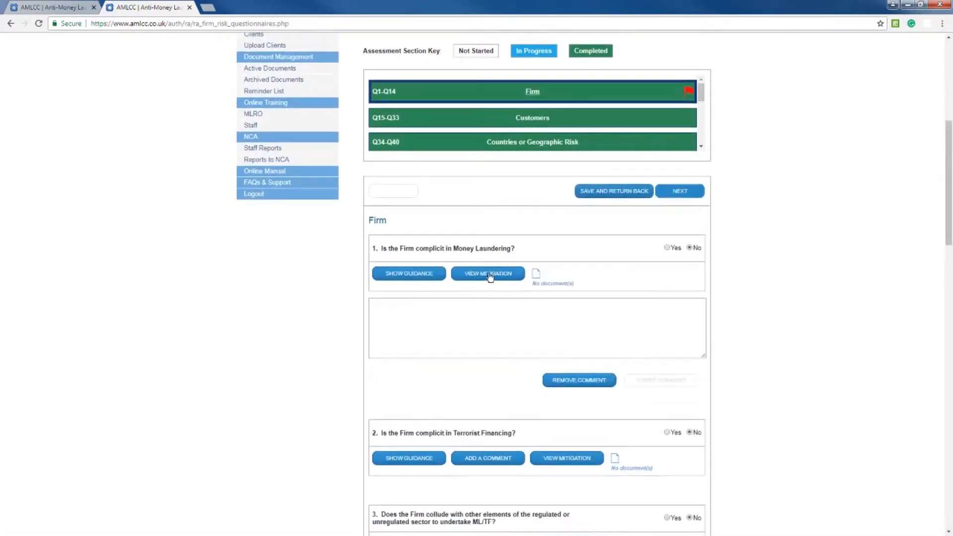
{"action": "left_click", "coordinate": [567, 381]}
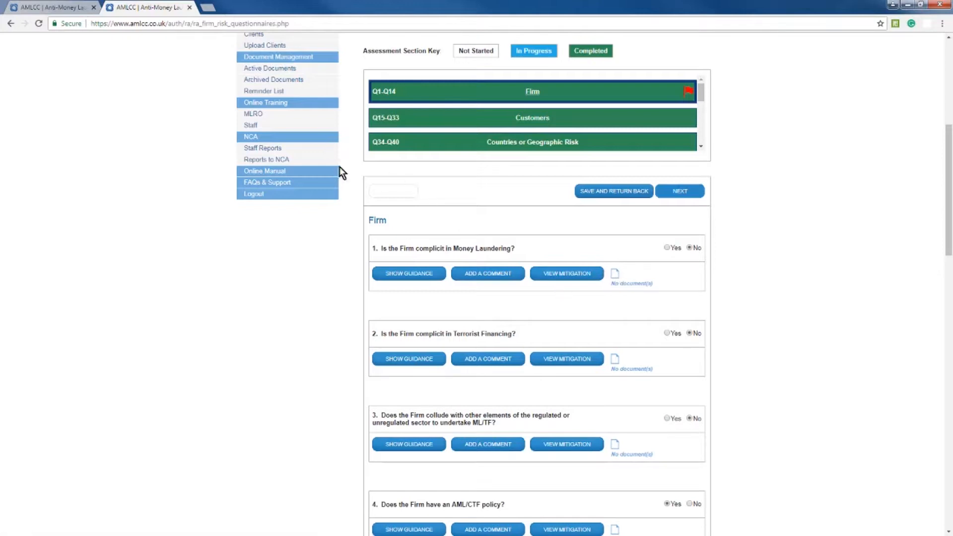
- Open the staff records and bring up a new user record form for the Staff level
{"action": "left_click_drag", "start_coordinate": [949, 195], "coordinate": [948, 154]}
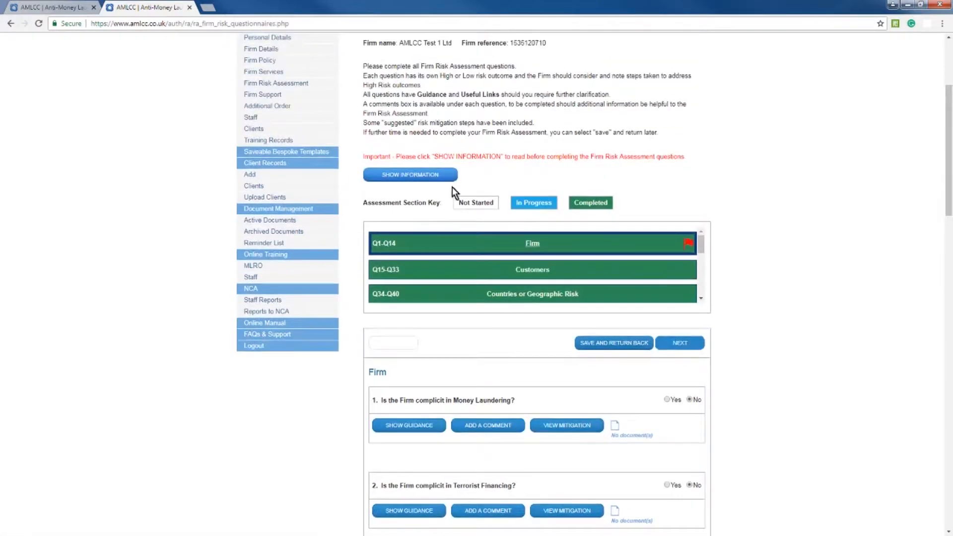
{"action": "left_click", "coordinate": [251, 118]}
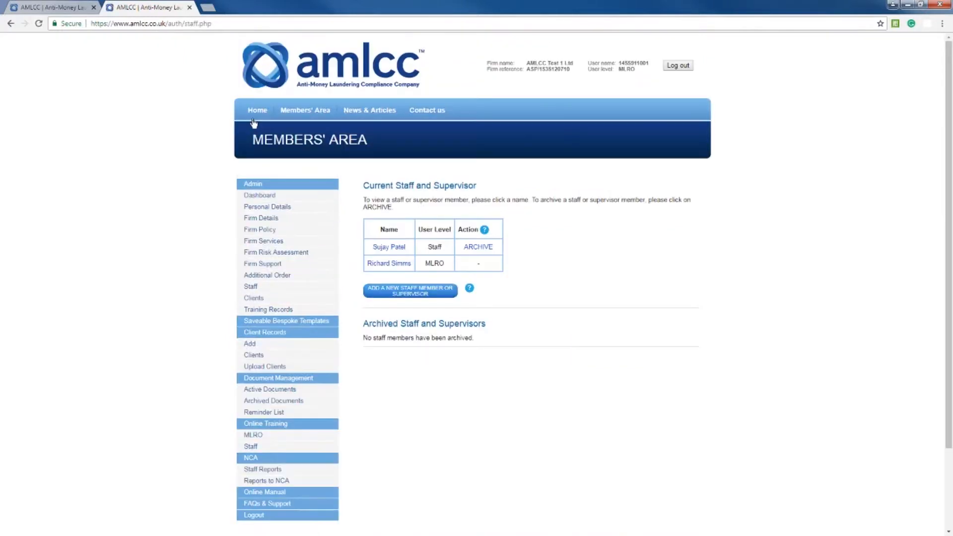
{"action": "left_click", "coordinate": [403, 293]}
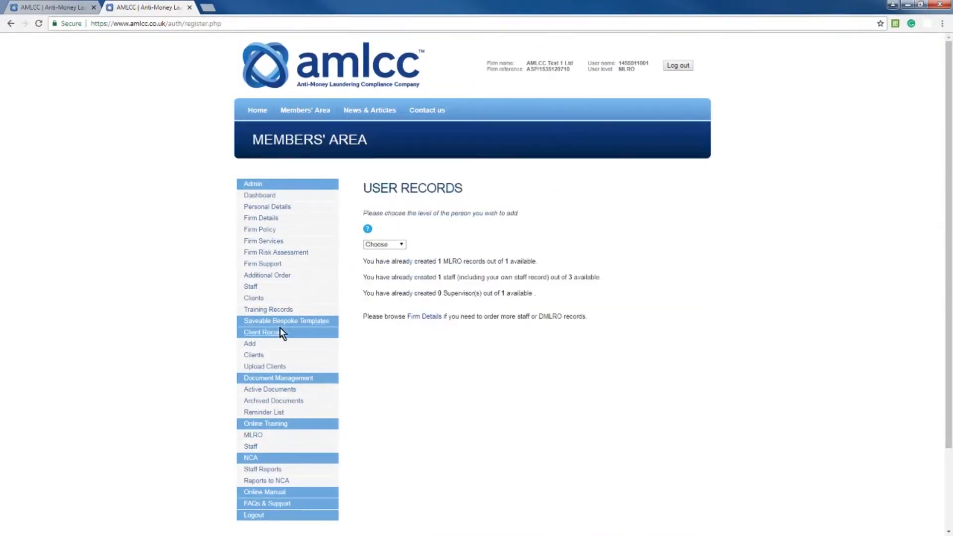
{"action": "left_click", "coordinate": [404, 245]}
{"action": "left_click", "coordinate": [380, 260]}
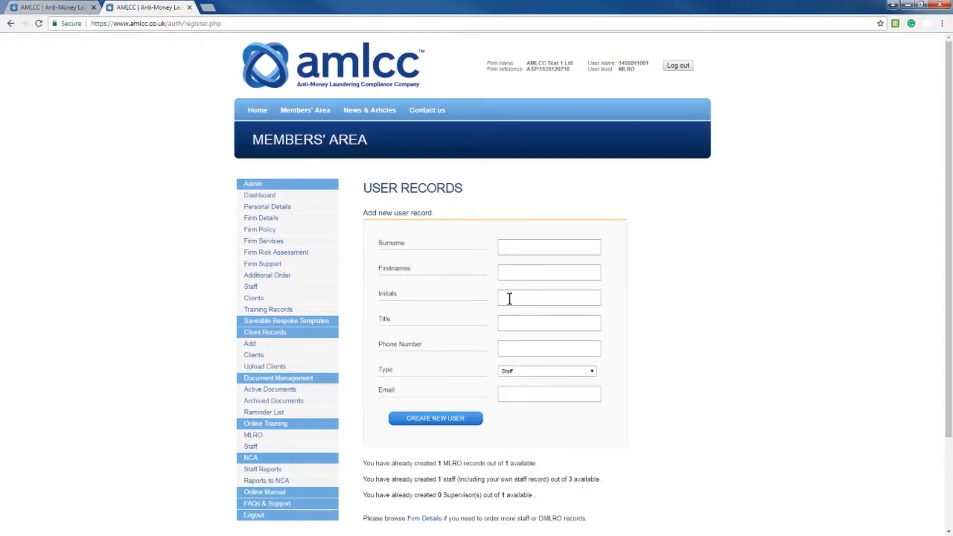
- Open the MLRO online training video and pause its playback
{"action": "left_click", "coordinate": [253, 437]}
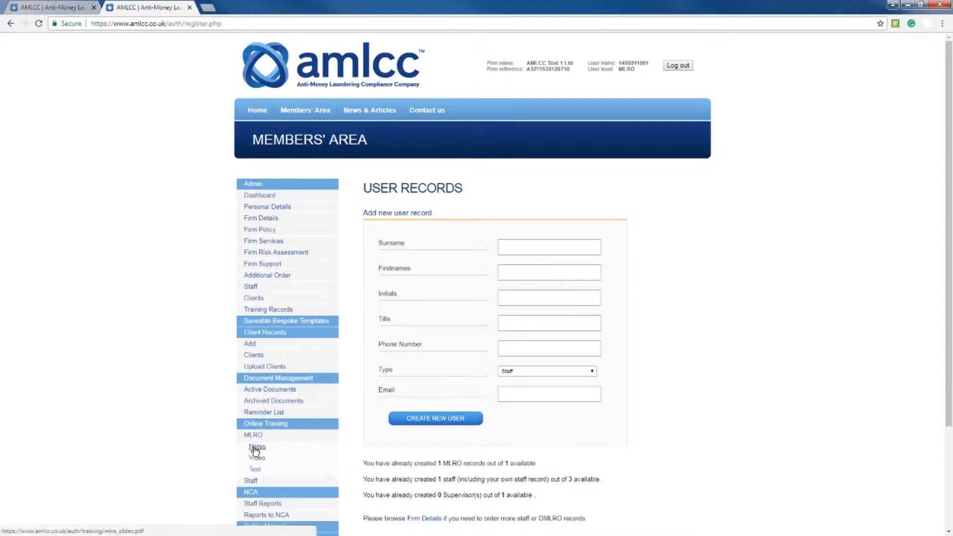
{"action": "left_click", "coordinate": [255, 456]}
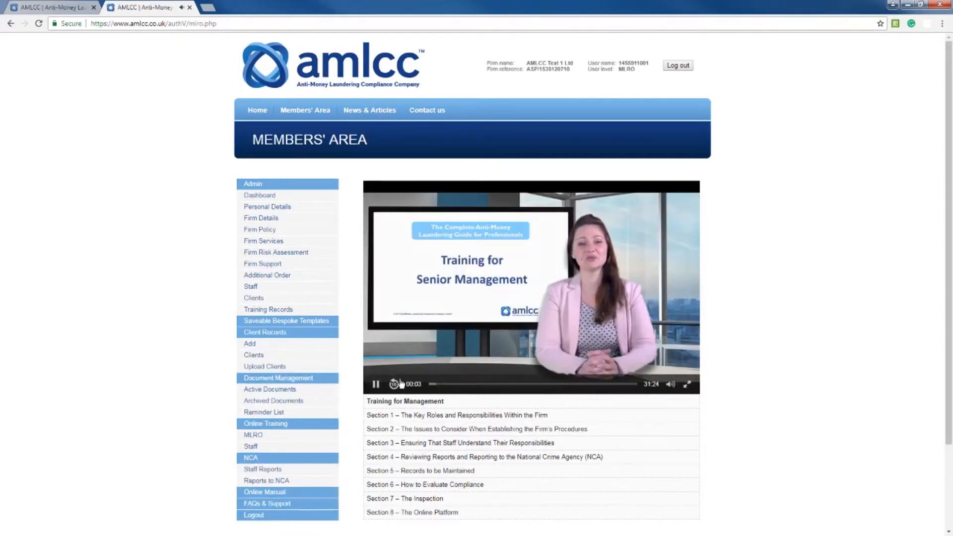
{"action": "left_click", "coordinate": [376, 384]}
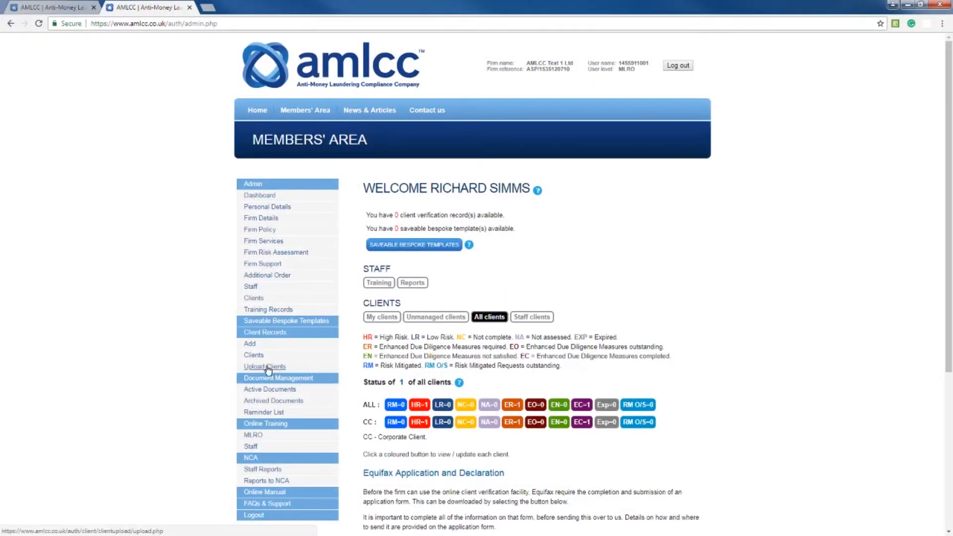
- View the client upload page, then open the new client creation form for a corporate client and review its fields
{"action": "left_click", "coordinate": [267, 368]}
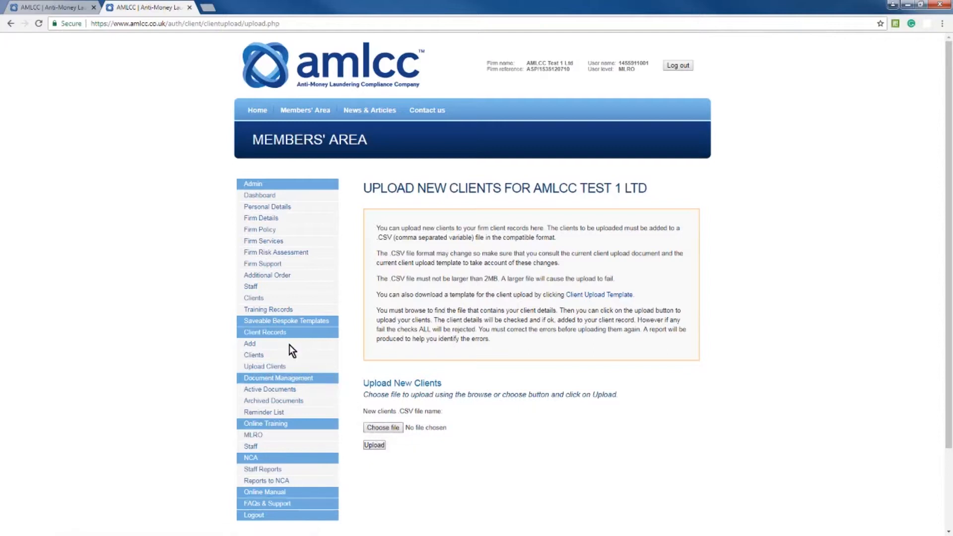
{"action": "left_click", "coordinate": [251, 346]}
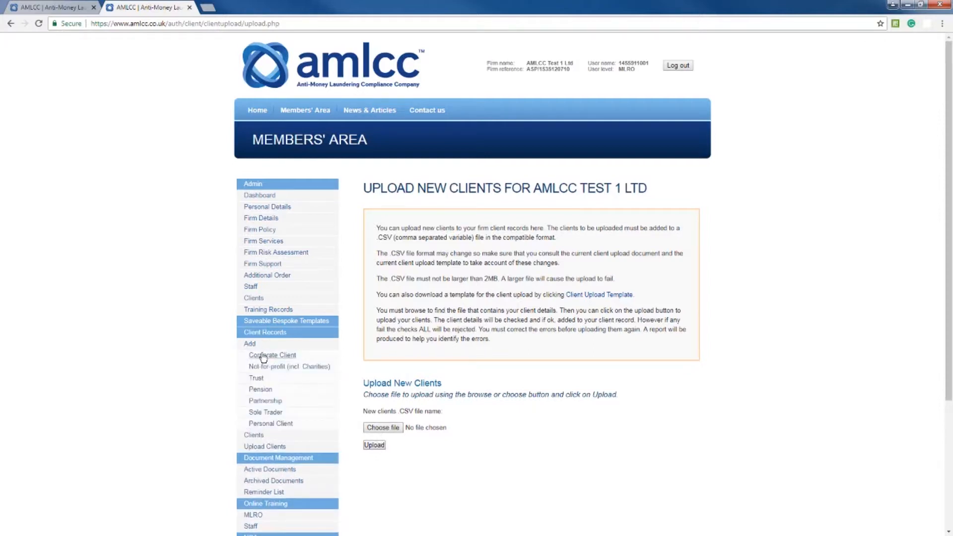
{"action": "left_click", "coordinate": [263, 356]}
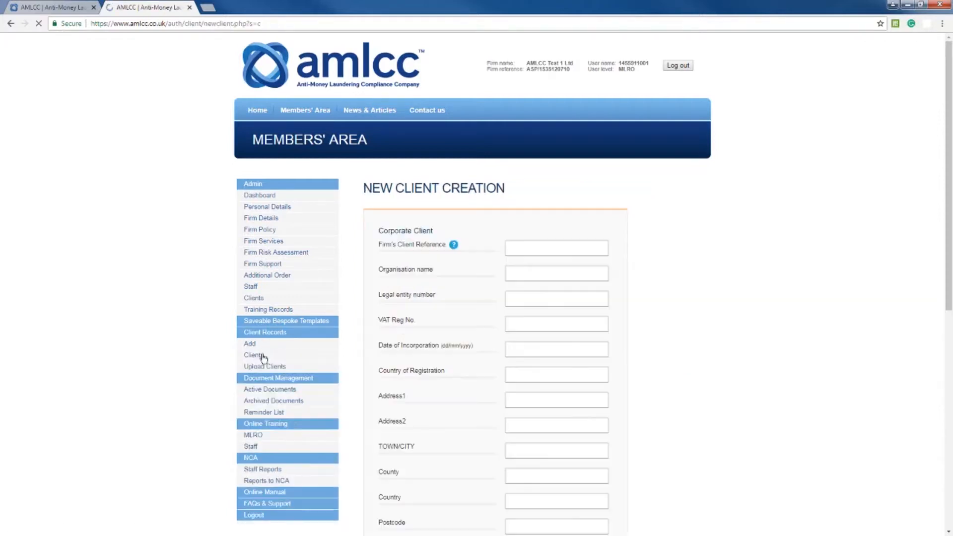
{"action": "left_click_drag", "start_coordinate": [947, 169], "coordinate": [949, 209]}
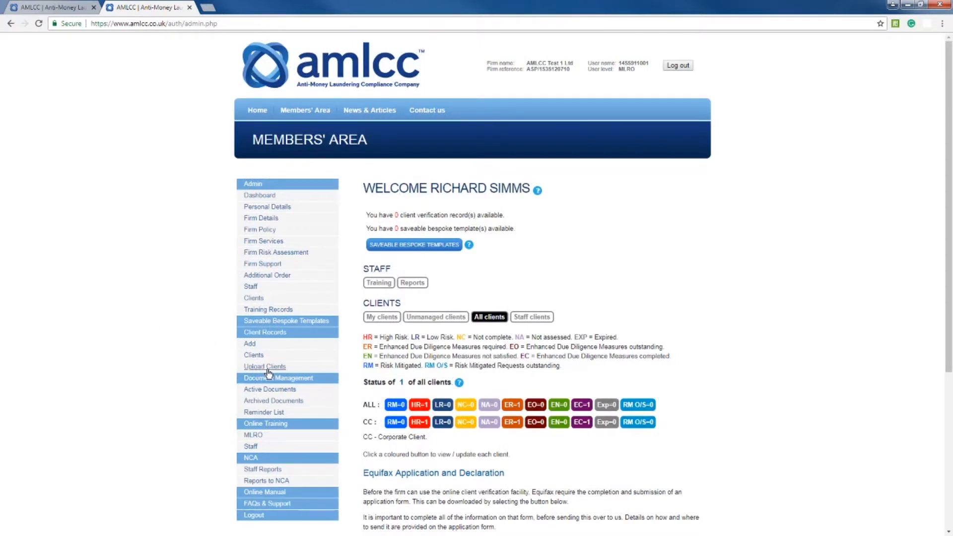
- Open the existing corporate client Gardening Ltd and bring up its document upload and management window
{"action": "left_click", "coordinate": [254, 356]}
{"action": "left_click", "coordinate": [259, 368]}
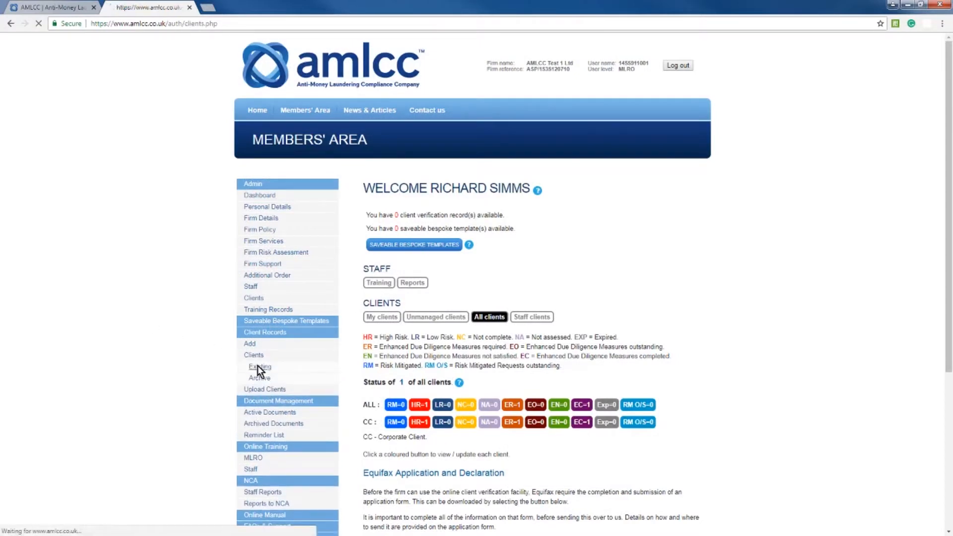
{"action": "left_click", "coordinate": [395, 380]}
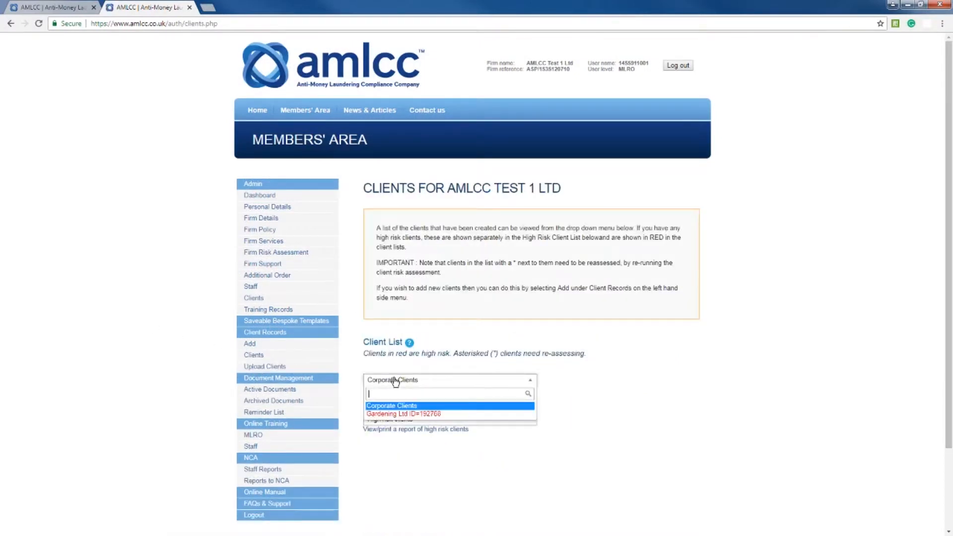
{"action": "left_click", "coordinate": [398, 415]}
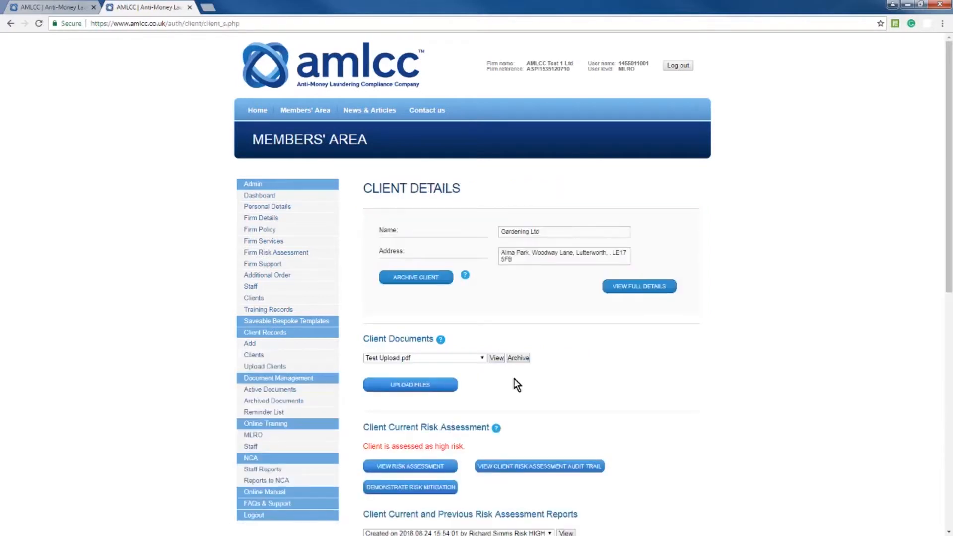
{"action": "left_click", "coordinate": [412, 392]}
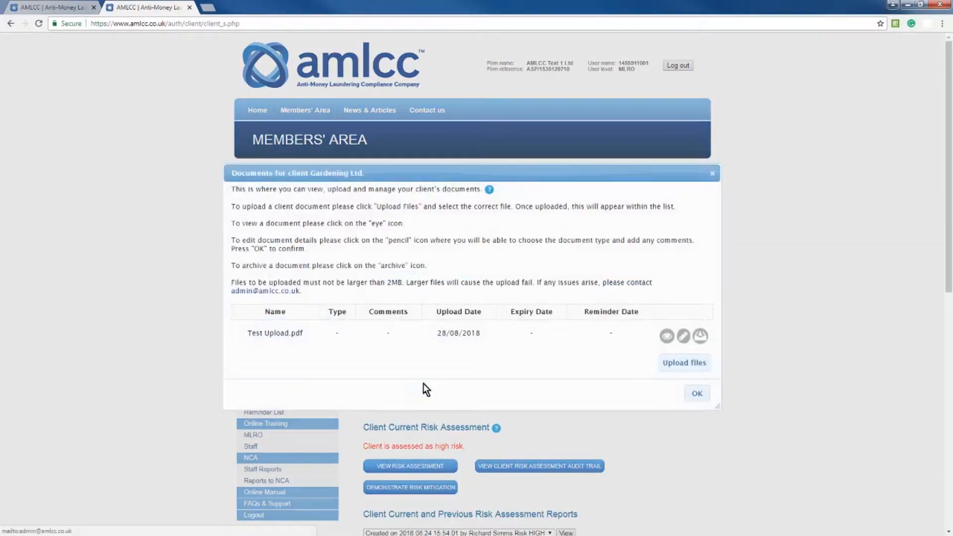
- Open the details of Test Upload.pdf for editing, view the document type choices, and close the document windows
{"action": "left_click", "coordinate": [684, 336]}
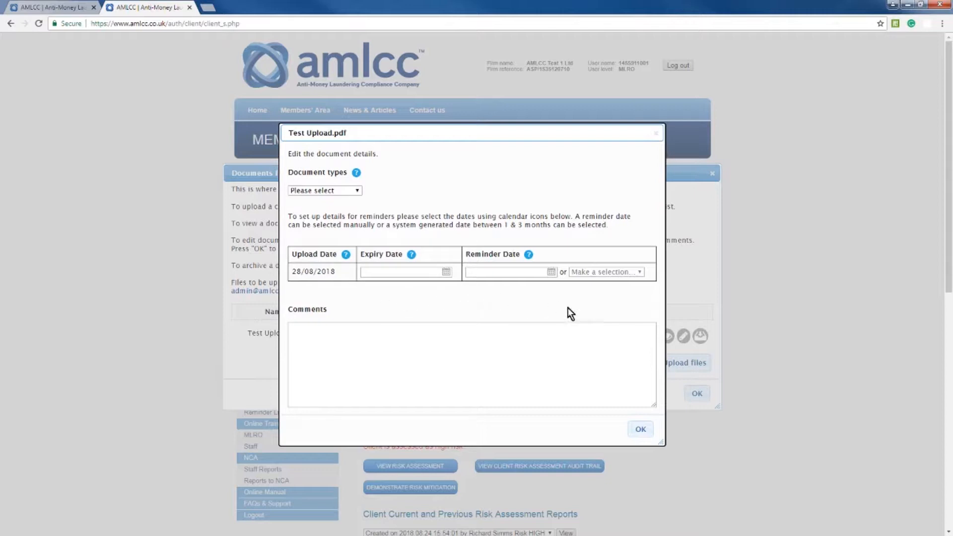
{"action": "left_click", "coordinate": [356, 191]}
{"action": "left_click", "coordinate": [357, 190]}
{"action": "left_click", "coordinate": [640, 430]}
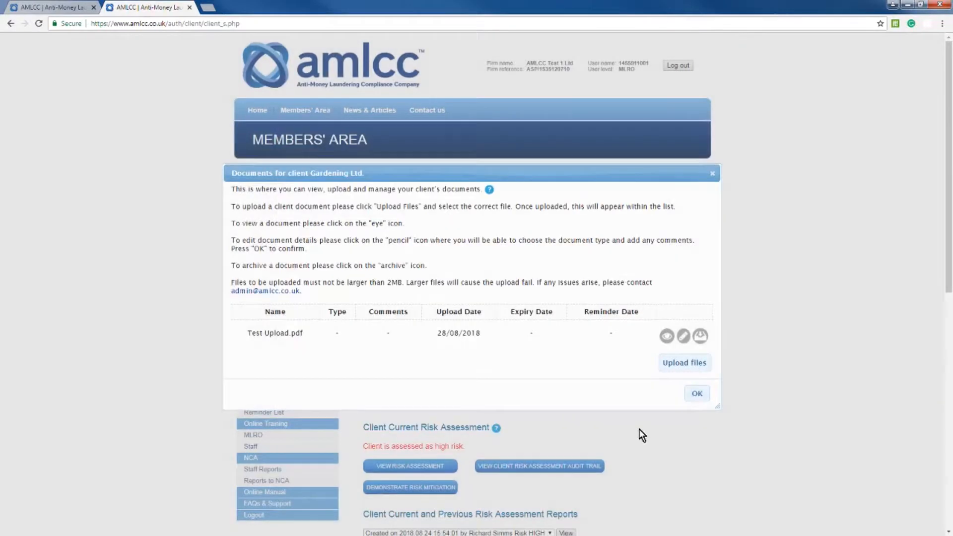
{"action": "left_click", "coordinate": [694, 396]}
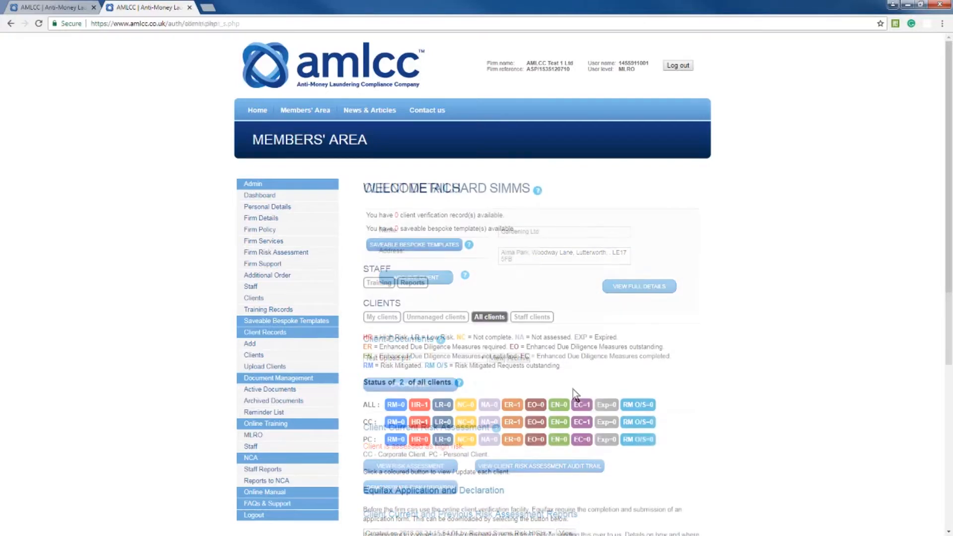
- Open the existing personal client's record and review its documents, risk assessment and verification sections
{"action": "left_click", "coordinate": [254, 355]}
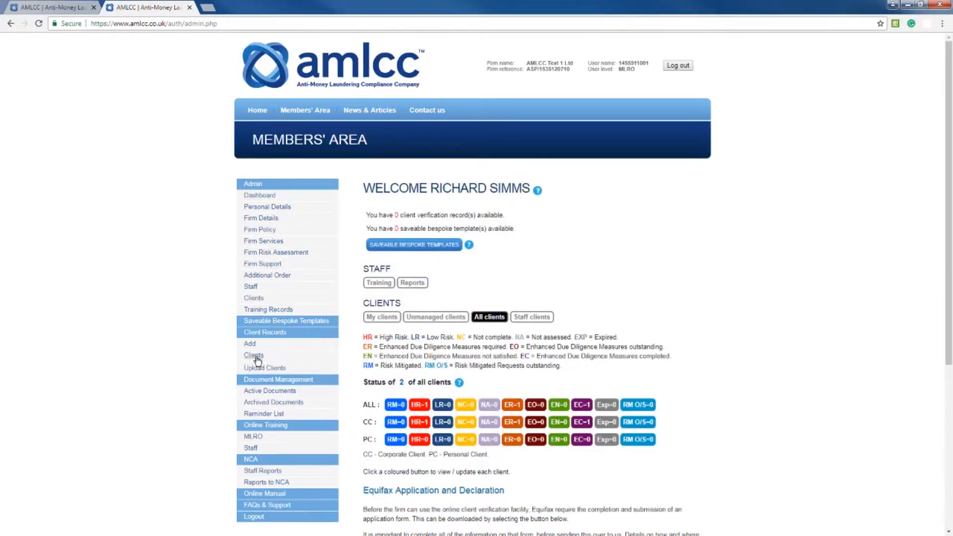
{"action": "left_click", "coordinate": [259, 368]}
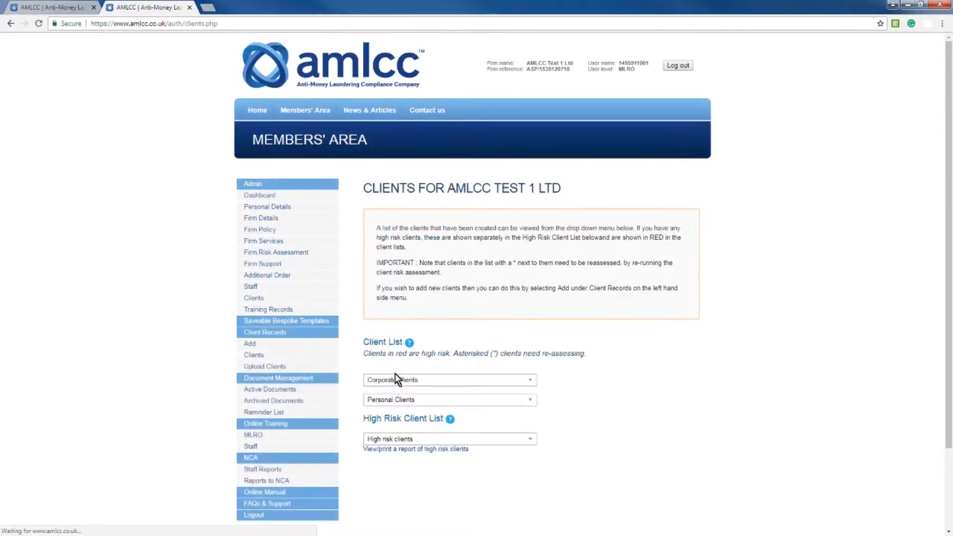
{"action": "left_click", "coordinate": [410, 399]}
{"action": "left_click", "coordinate": [406, 434]}
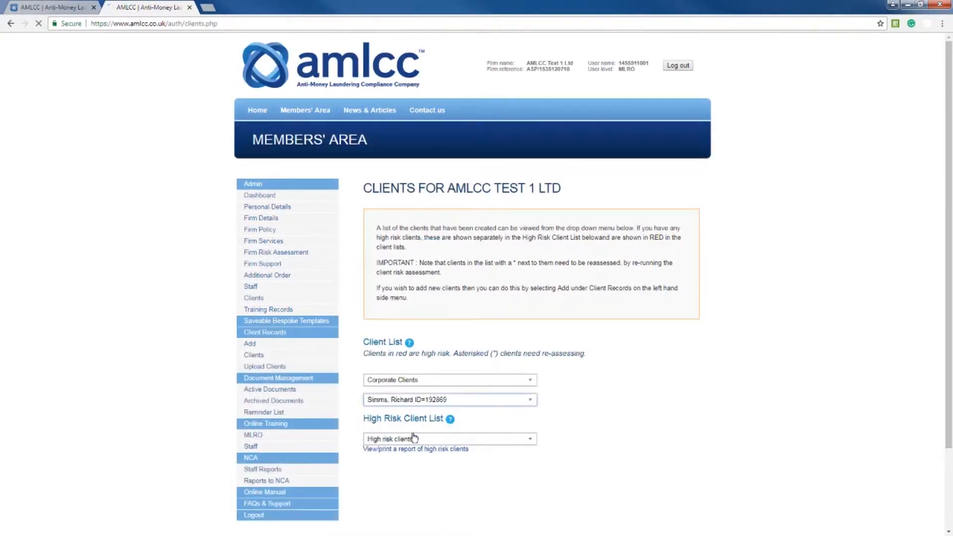
{"action": "scroll", "coordinate": [942, 281], "scroll_direction": "down", "scroll_amount": 4}
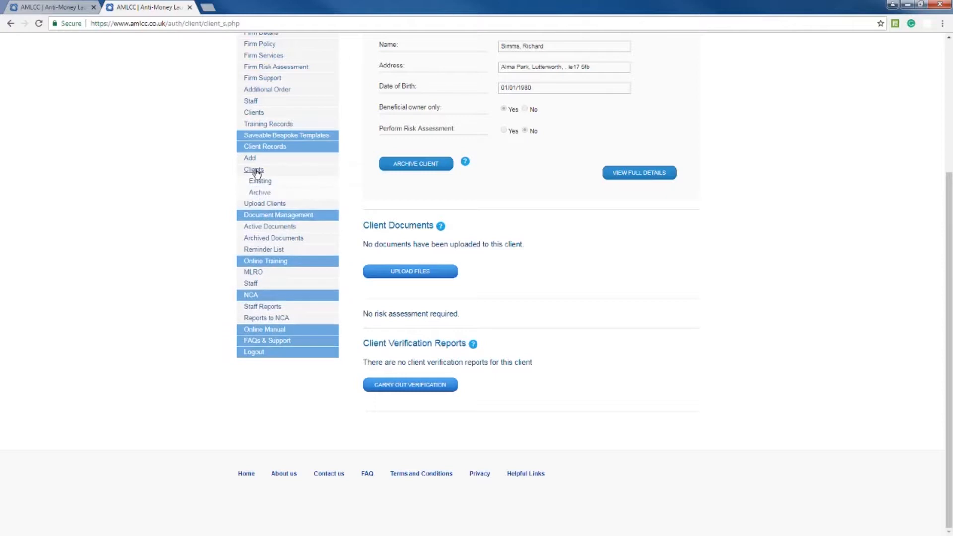
- Open the full details of the existing corporate client Gardening Ltd and find its client management options
{"action": "left_click", "coordinate": [259, 183]}
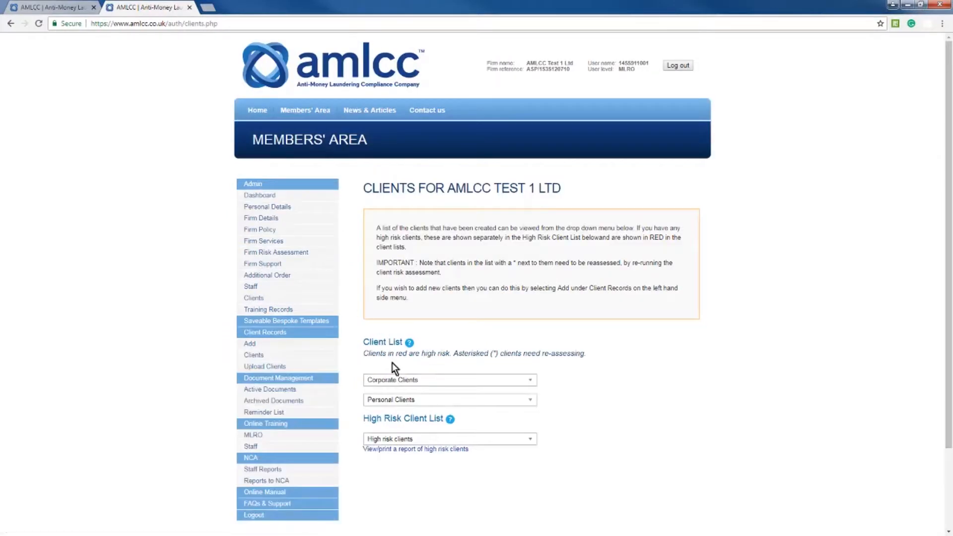
{"action": "left_click", "coordinate": [395, 380]}
{"action": "left_click", "coordinate": [405, 413]}
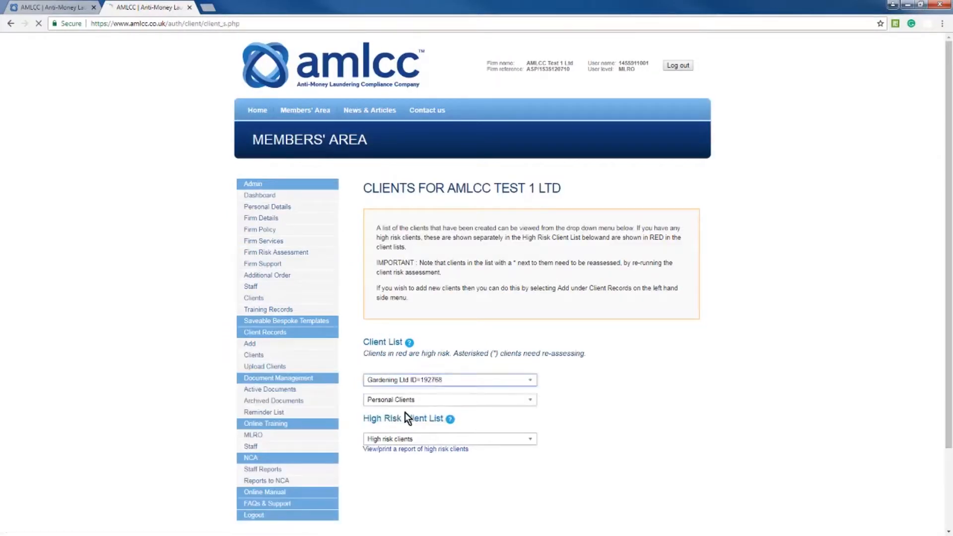
{"action": "left_click", "coordinate": [638, 287]}
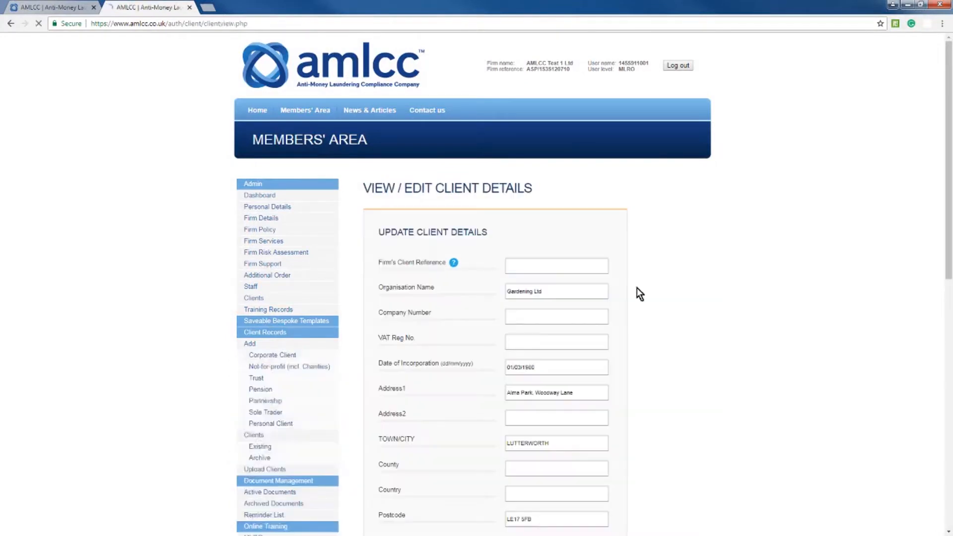
{"action": "left_click_drag", "start_coordinate": [947, 203], "coordinate": [855, 378]}
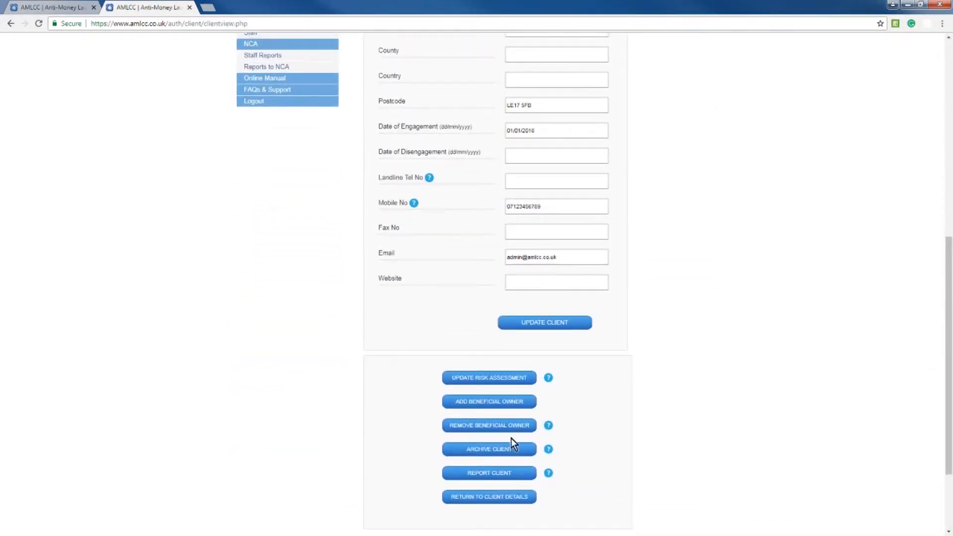
- Create a beneficial owner for Gardening Ltd using the existing personal client with the relationship Director
{"action": "left_click", "coordinate": [490, 402]}
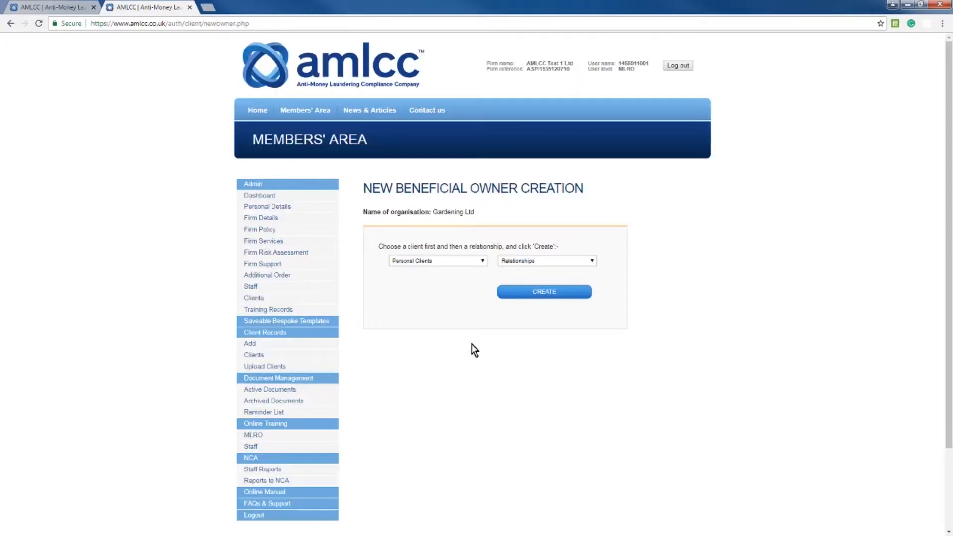
{"action": "left_click", "coordinate": [471, 259]}
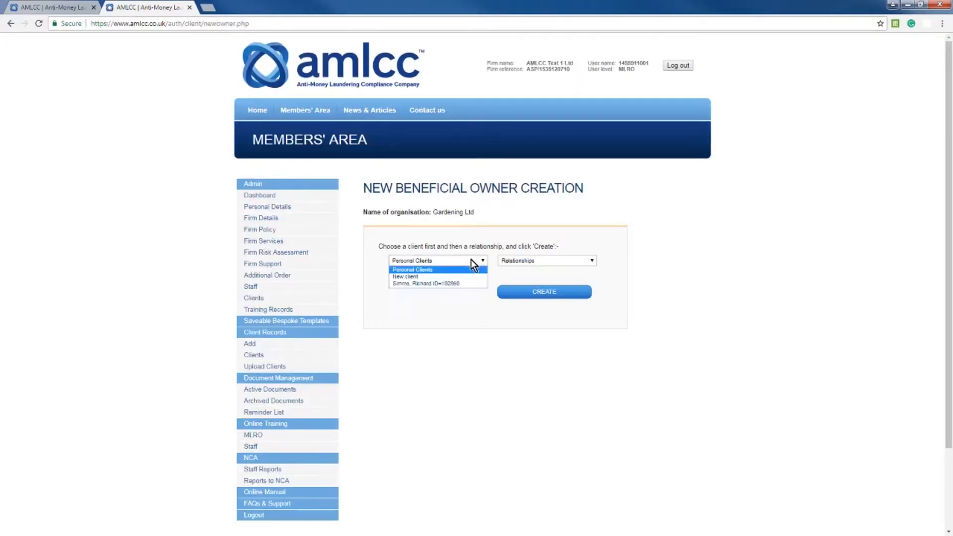
{"action": "left_click", "coordinate": [440, 284]}
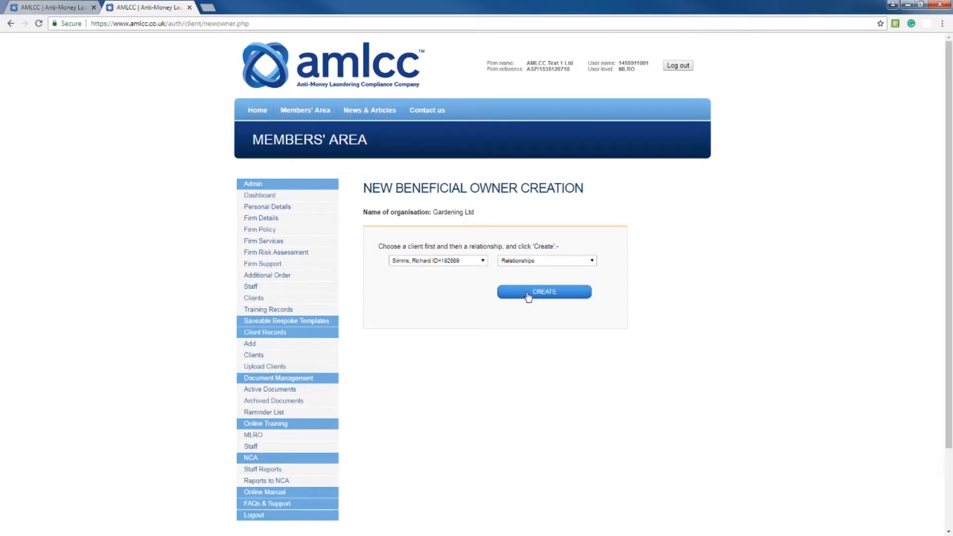
{"action": "left_click", "coordinate": [547, 263]}
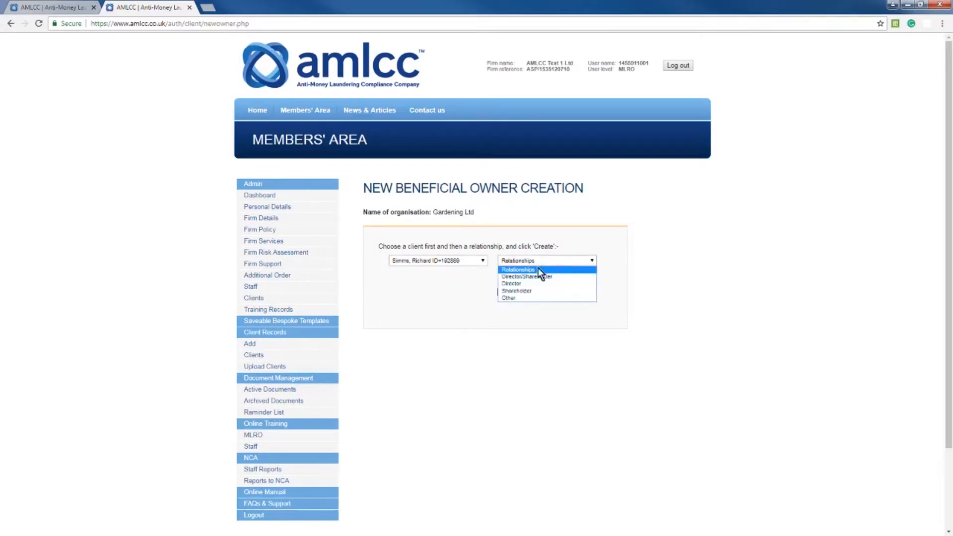
{"action": "left_click", "coordinate": [519, 284]}
{"action": "left_click", "coordinate": [548, 293]}
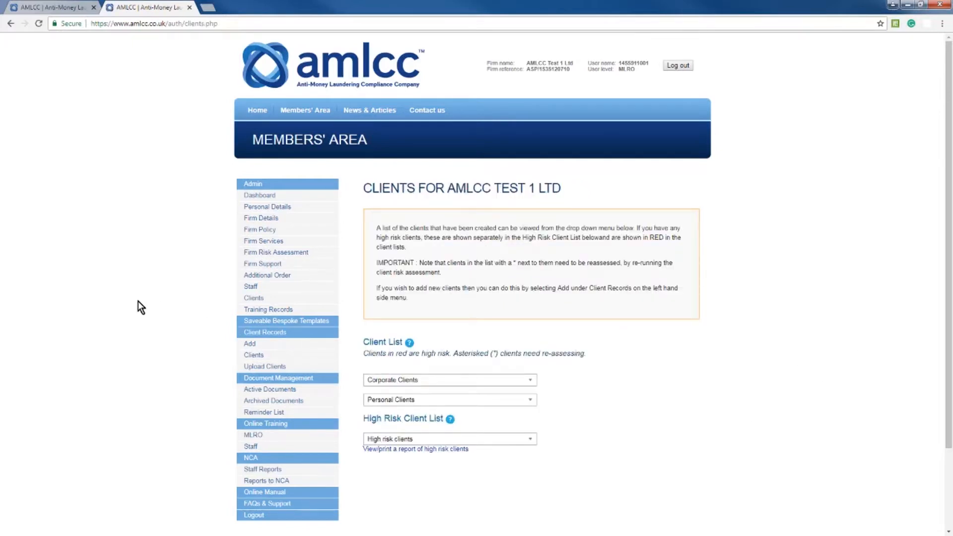
- Open Gardening Ltd's risk assessment for updating without using a template and go to its Services Provided questions
{"action": "left_click", "coordinate": [403, 382]}
{"action": "left_click", "coordinate": [397, 416]}
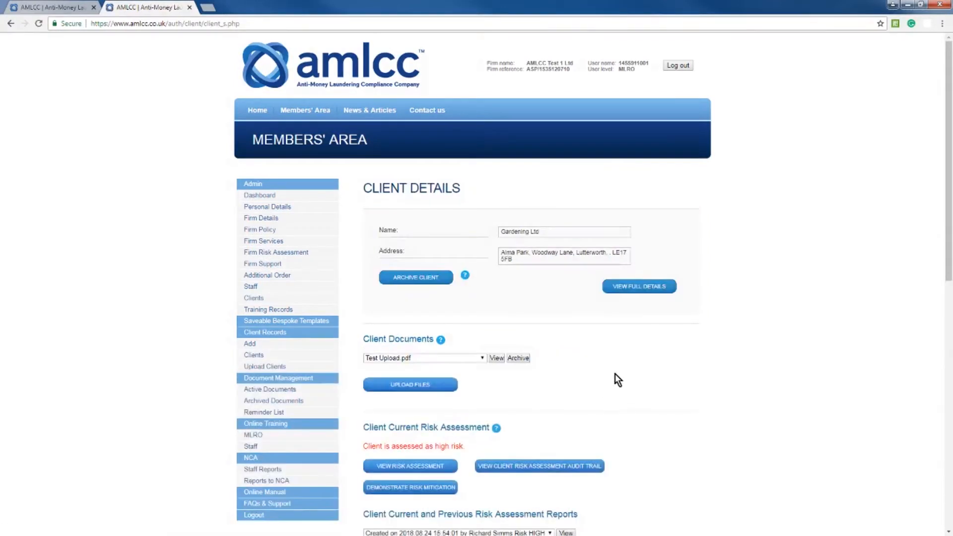
{"action": "left_click", "coordinate": [426, 467]}
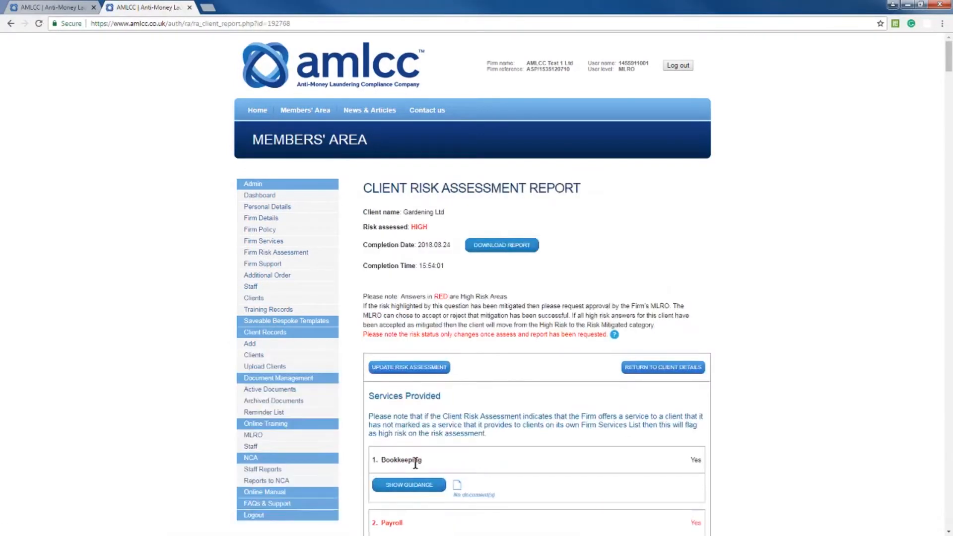
{"action": "left_click", "coordinate": [412, 370]}
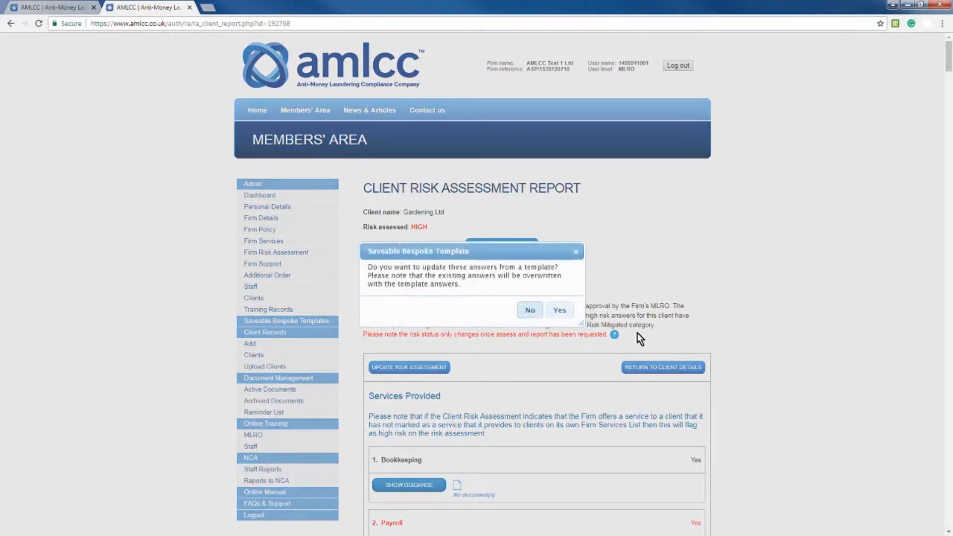
{"action": "left_click", "coordinate": [530, 311]}
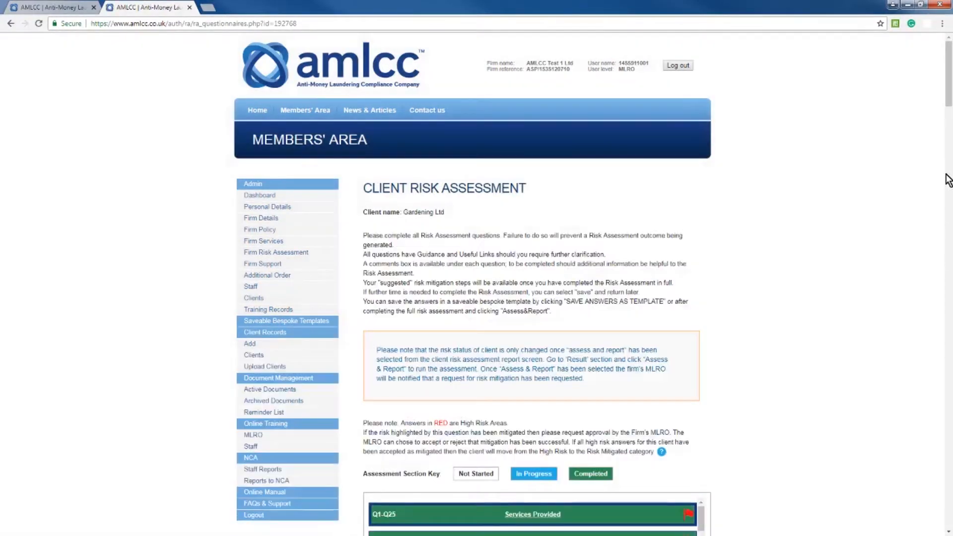
{"action": "left_click_drag", "start_coordinate": [949, 101], "coordinate": [948, 161]}
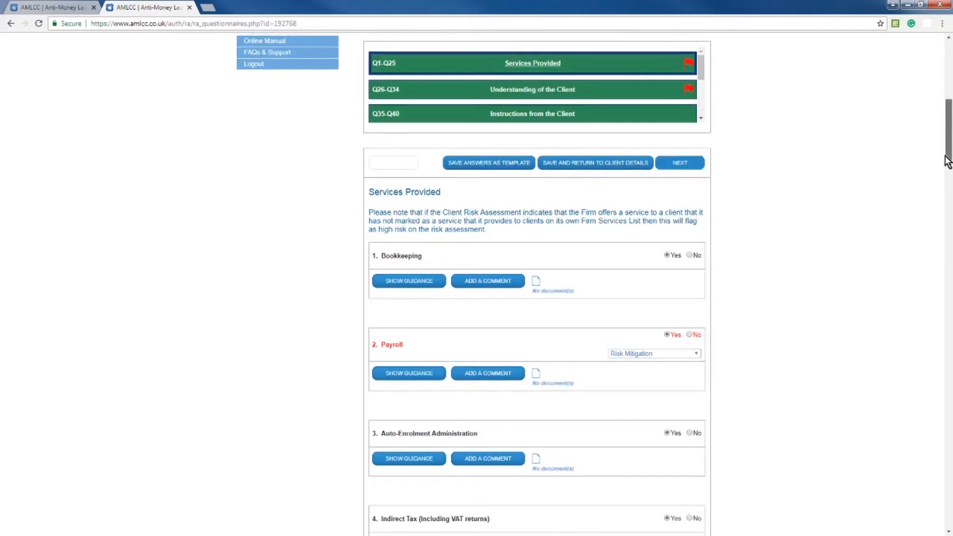
{"action": "scroll", "coordinate": [685, 323], "scroll_direction": "down", "scroll_amount": 2}
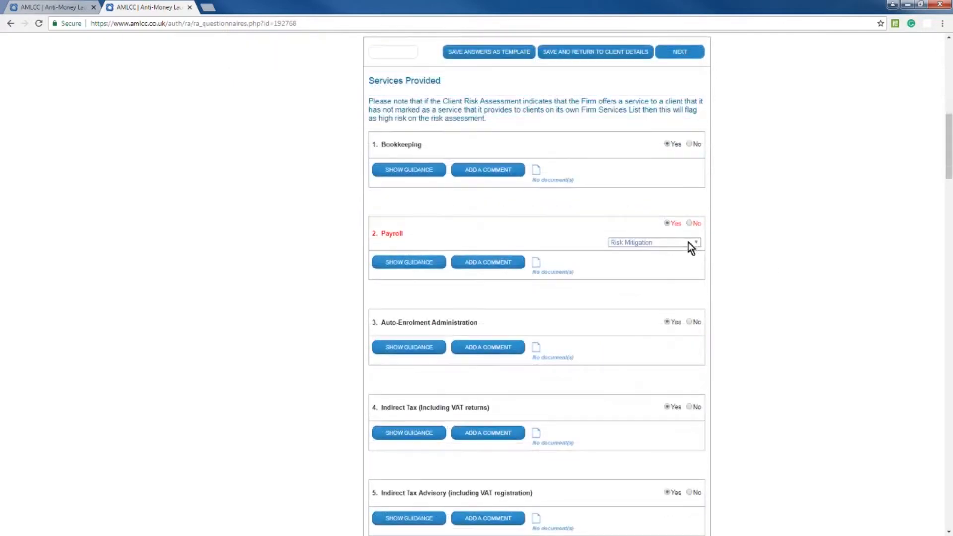
- Set the Payroll question's risk mitigation status to Risk Mitigation Accepted and confirm the choice
{"action": "left_click", "coordinate": [689, 242]}
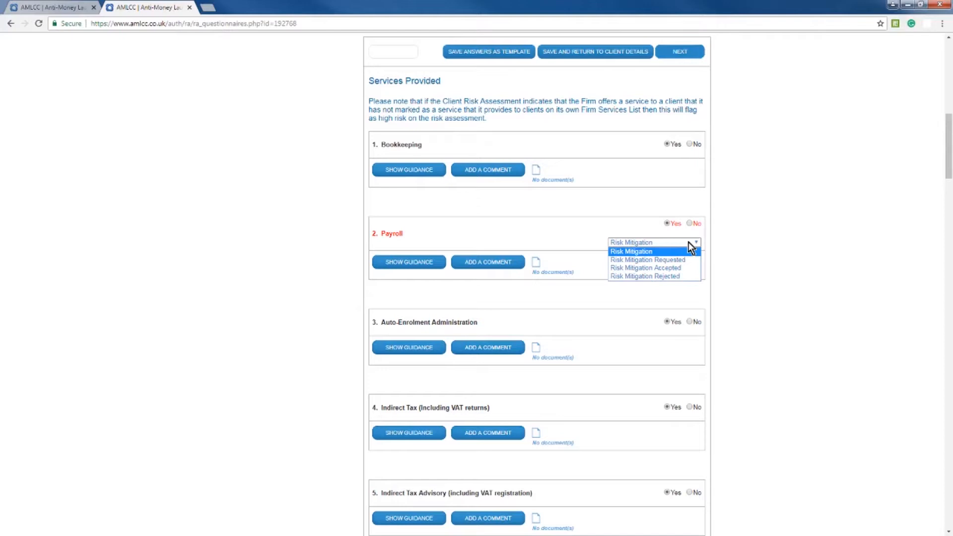
{"action": "left_click", "coordinate": [663, 268]}
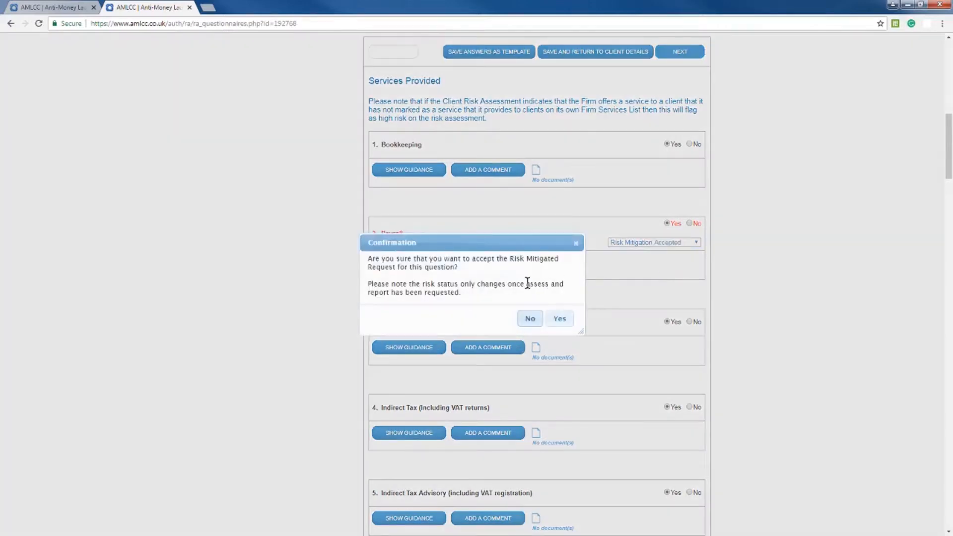
{"action": "left_click", "coordinate": [557, 319]}
- Open and remove a comment box for the Payroll question, and save the assessment, returning to the client details
{"action": "left_click", "coordinate": [494, 266]}
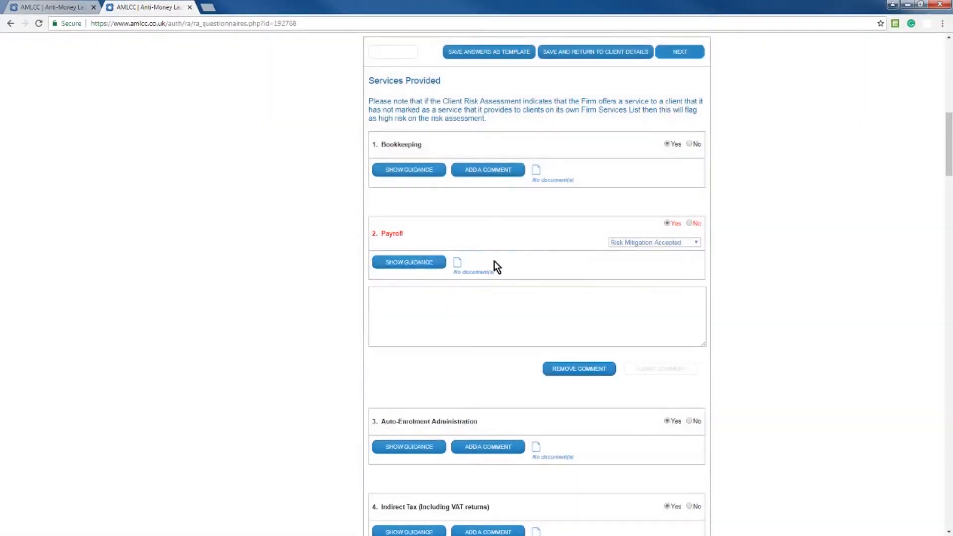
{"action": "left_click", "coordinate": [562, 369]}
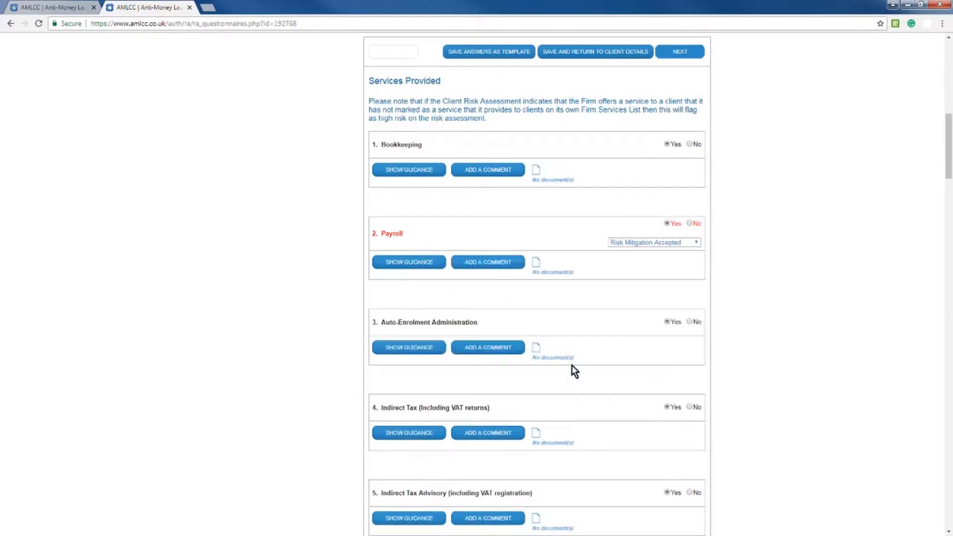
{"action": "left_click_drag", "start_coordinate": [949, 170], "coordinate": [948, 523]}
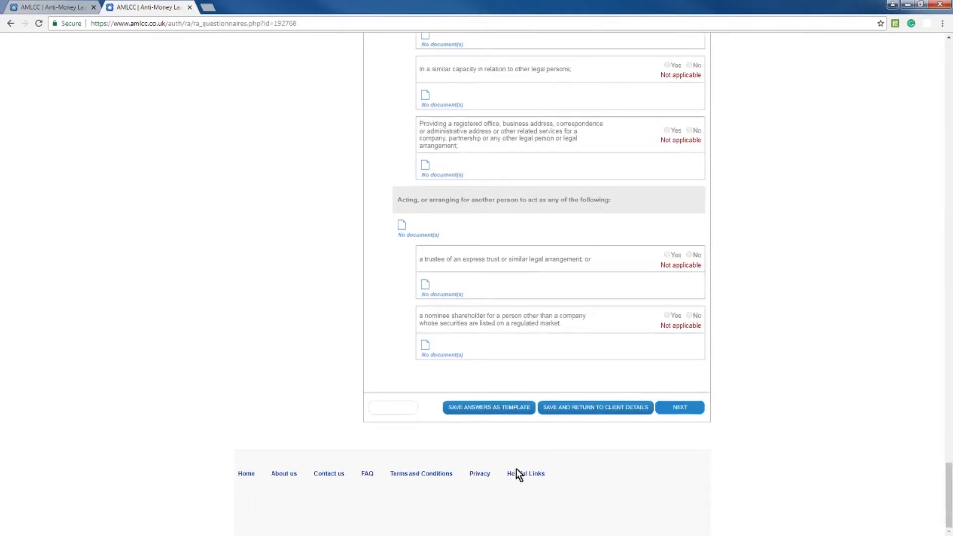
{"action": "left_click", "coordinate": [592, 408]}
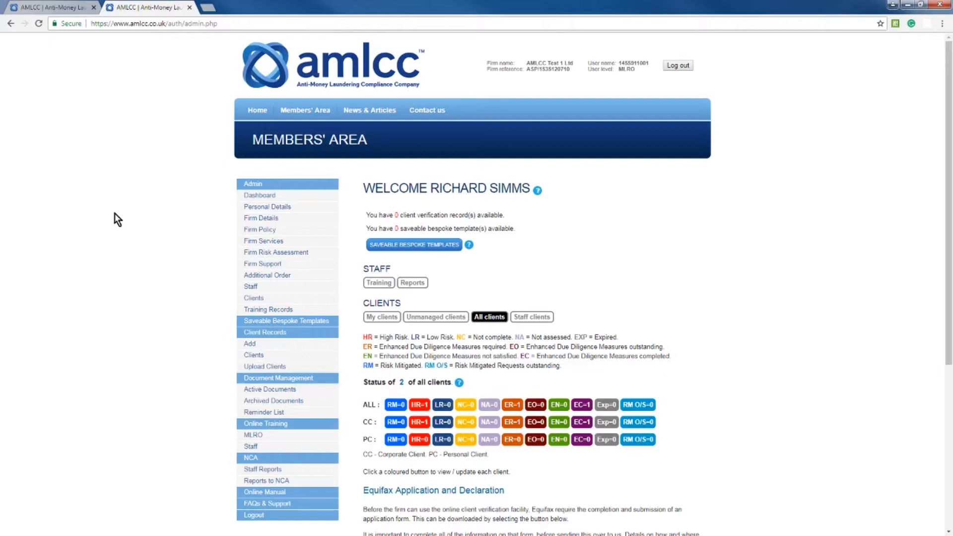
- Reopen Gardening Ltd's risk assessment from the existing corporate clients for updating, declining the template answers
{"action": "left_click", "coordinate": [254, 355]}
{"action": "left_click", "coordinate": [259, 366]}
{"action": "left_click", "coordinate": [392, 386]}
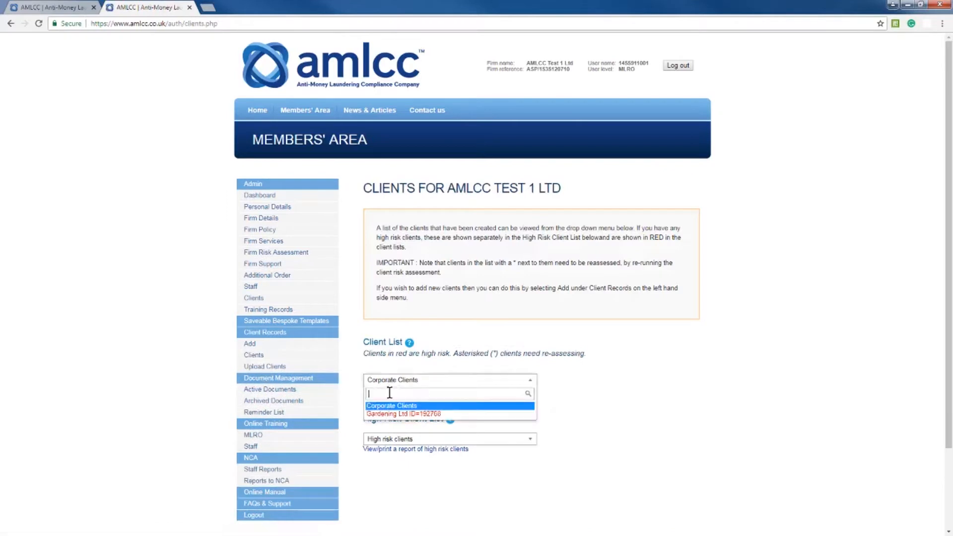
{"action": "left_click", "coordinate": [391, 418]}
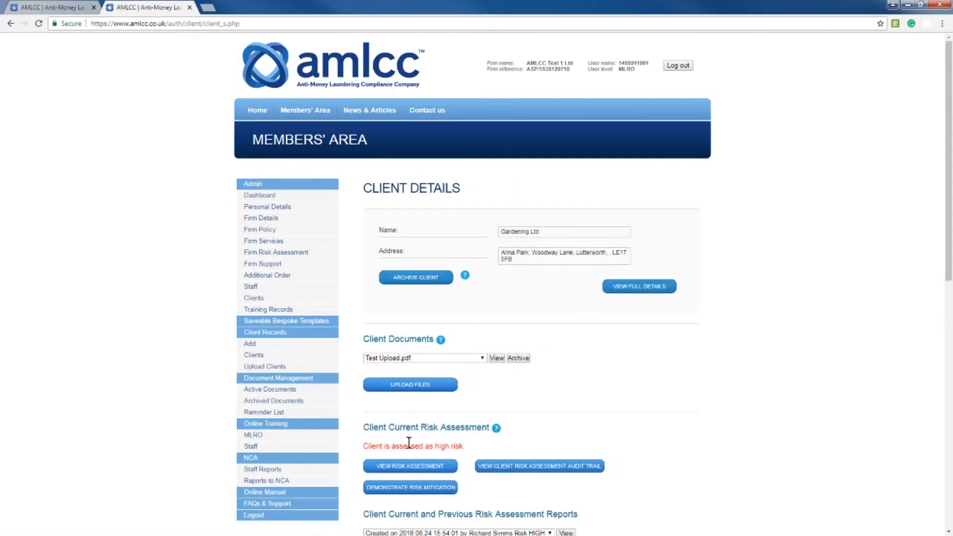
{"action": "left_click", "coordinate": [412, 468]}
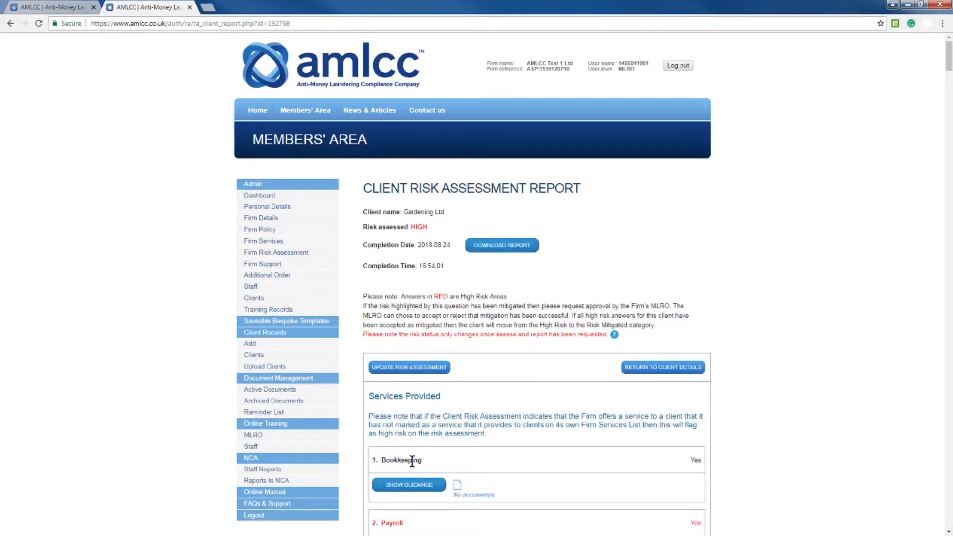
{"action": "left_click", "coordinate": [410, 367]}
{"action": "left_click", "coordinate": [531, 310]}
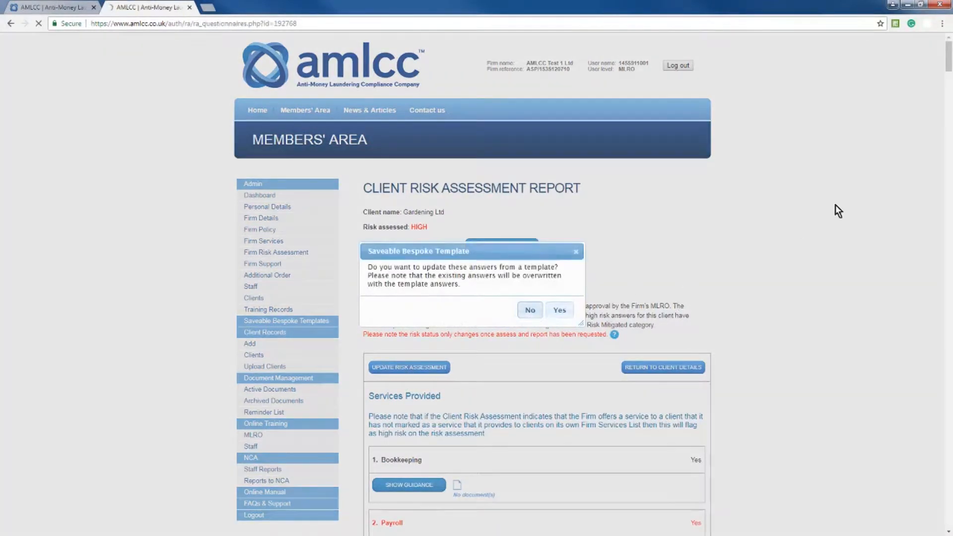
- Check the Payroll question's risk mitigation status in Services Provided and the user level of the logged-in account
{"action": "left_click_drag", "start_coordinate": [949, 90], "coordinate": [943, 145]}
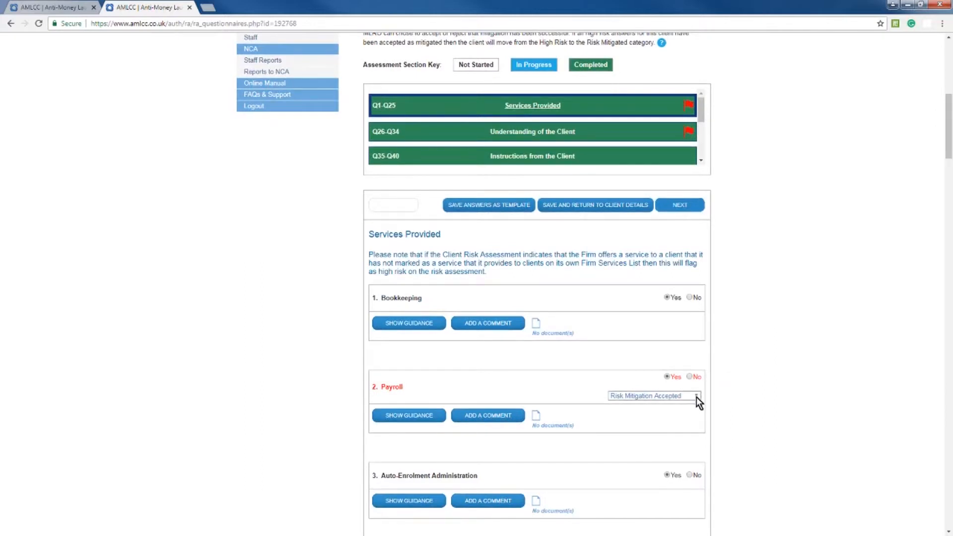
{"action": "left_click_drag", "start_coordinate": [946, 149], "coordinate": [951, 89]}
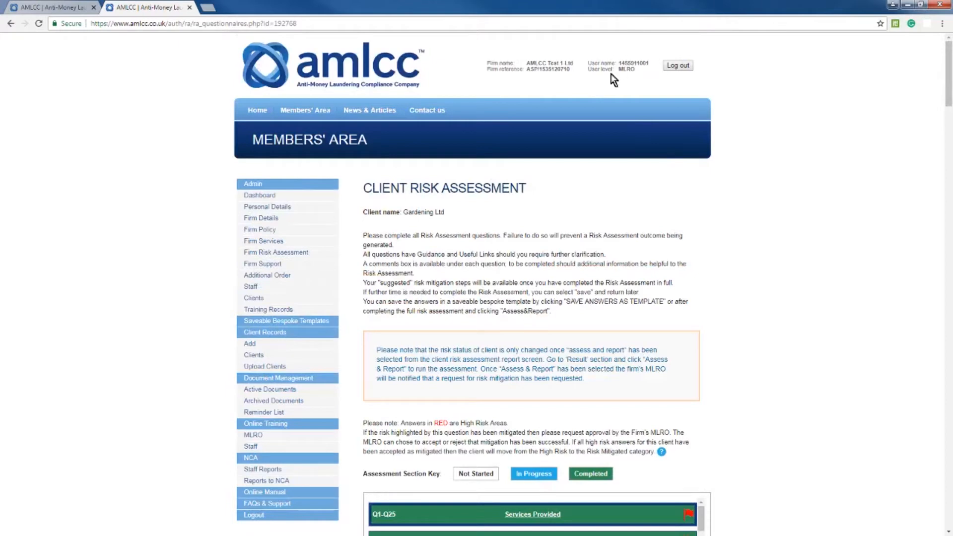
{"action": "left_click_drag", "start_coordinate": [946, 96], "coordinate": [942, 168]}
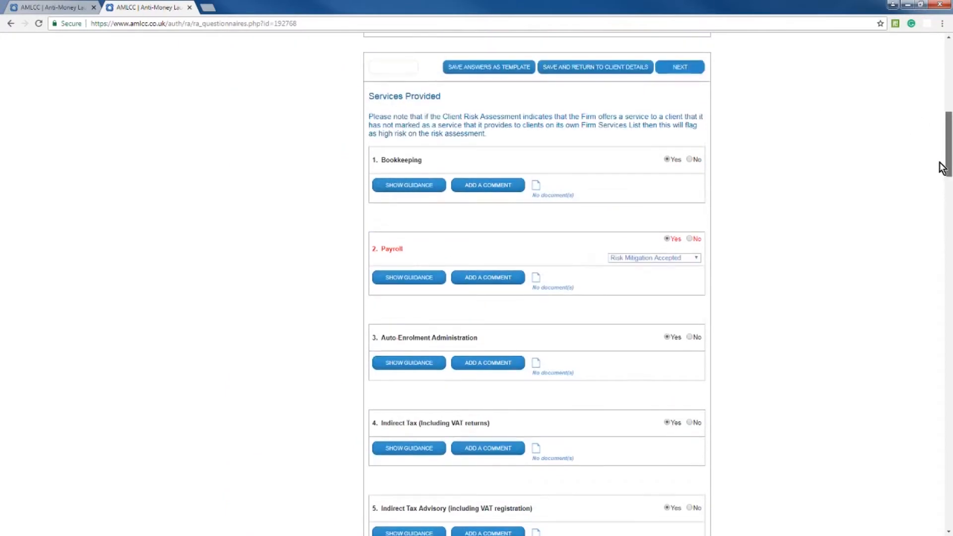
- Review the Payroll question's risk mitigation options, document upload window and comment box, keeping Risk Mitigation Accepted
{"action": "left_click", "coordinate": [650, 260]}
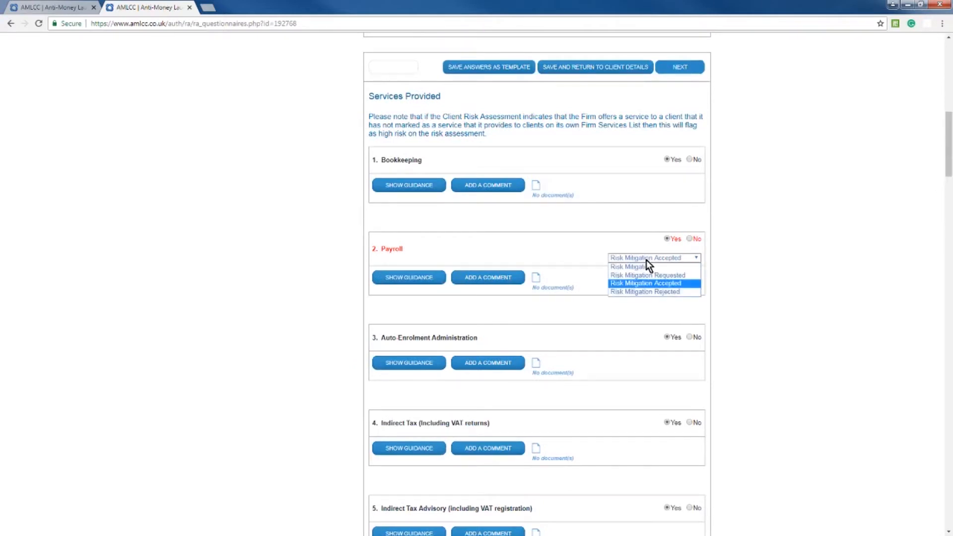
{"action": "left_click", "coordinate": [636, 281]}
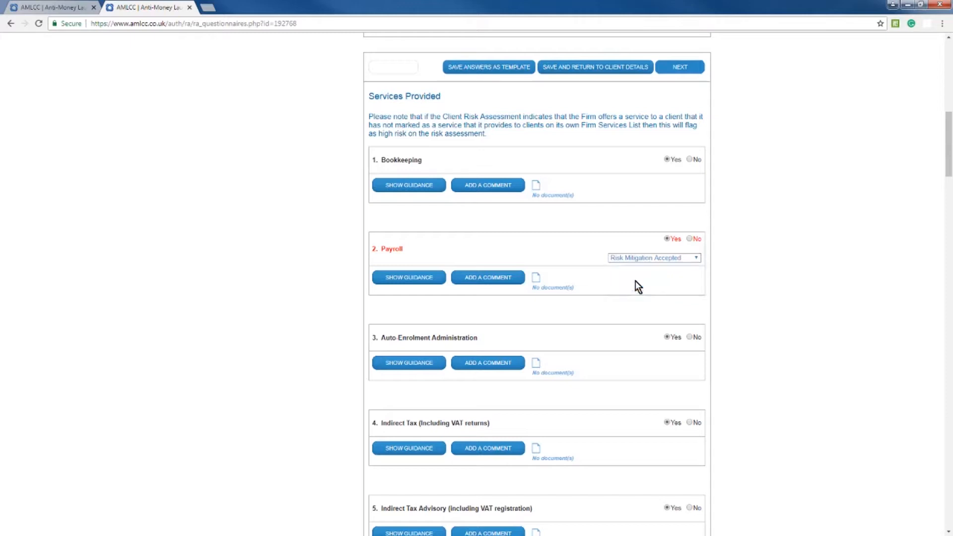
{"action": "left_click", "coordinate": [538, 278]}
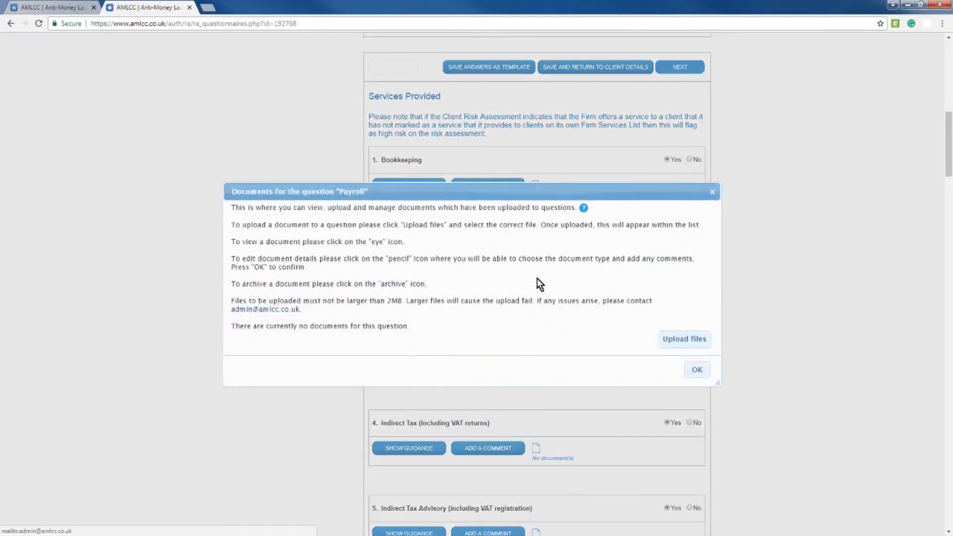
{"action": "left_click", "coordinate": [696, 371]}
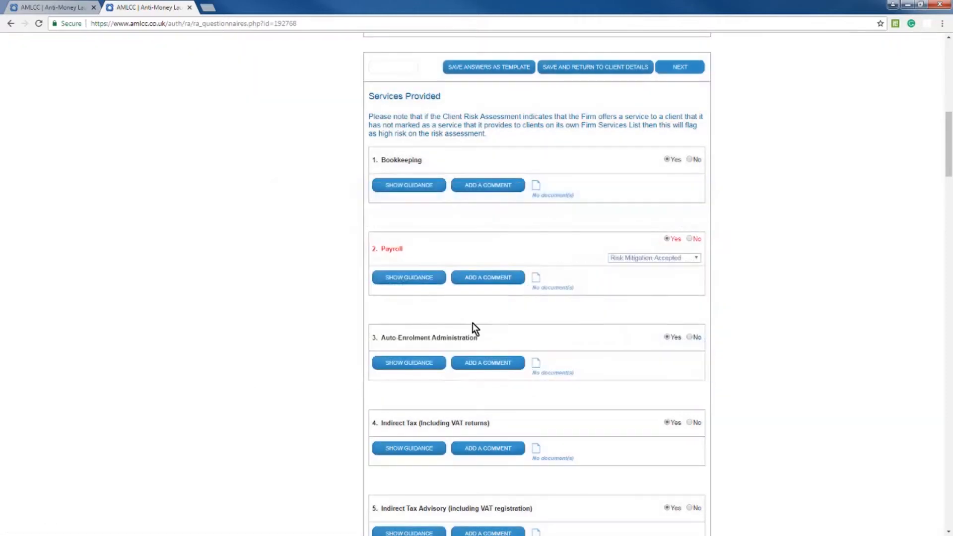
{"action": "left_click", "coordinate": [484, 279]}
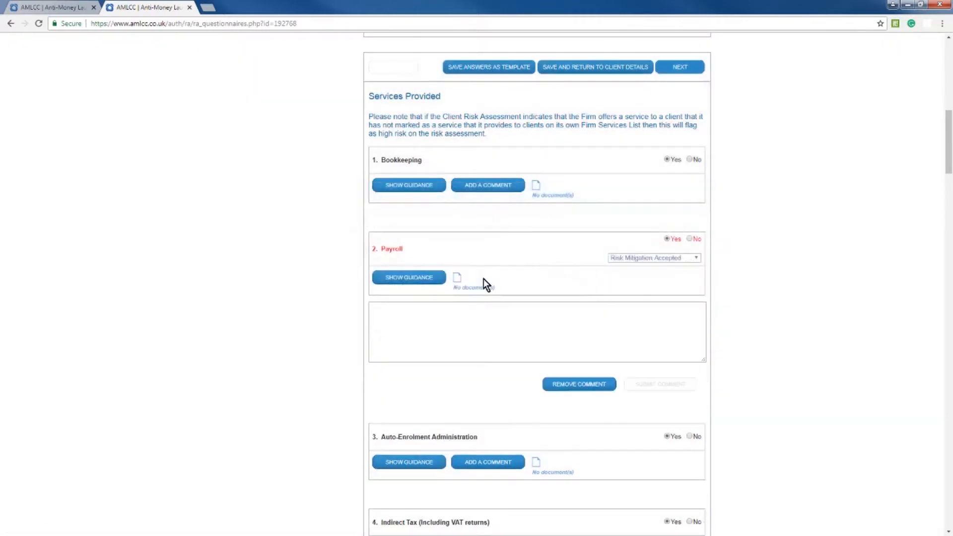
{"action": "left_click", "coordinate": [569, 386]}
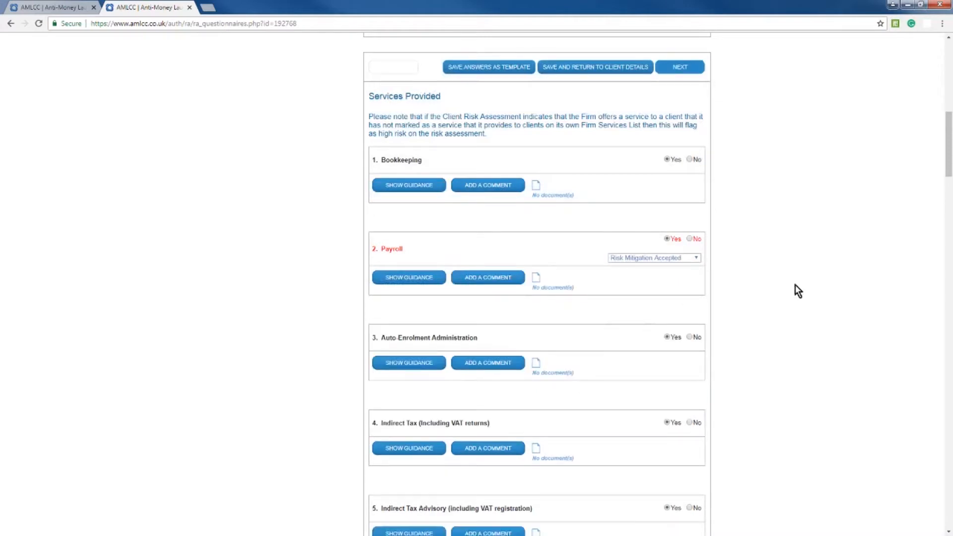
- Open the final results section of the risk assessment and acknowledge the completion alert
{"action": "left_click_drag", "start_coordinate": [950, 175], "coordinate": [950, 154]}
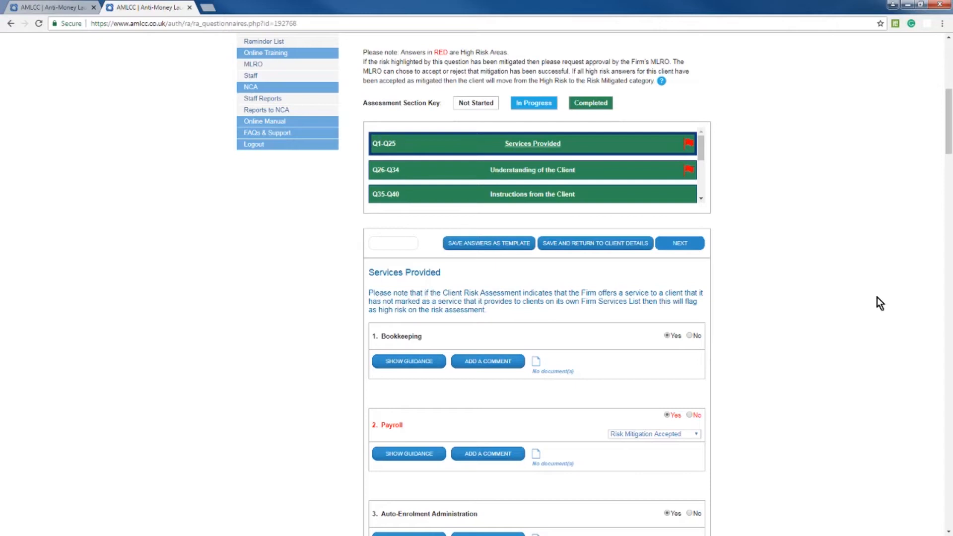
{"action": "mouse_move", "coordinate": [950, 156]}
{"action": "left_mouse_down"}
{"action": "mouse_move", "coordinate": [950, 133]}
{"action": "mouse_move", "coordinate": [947, 153]}
{"action": "left_mouse_up"}
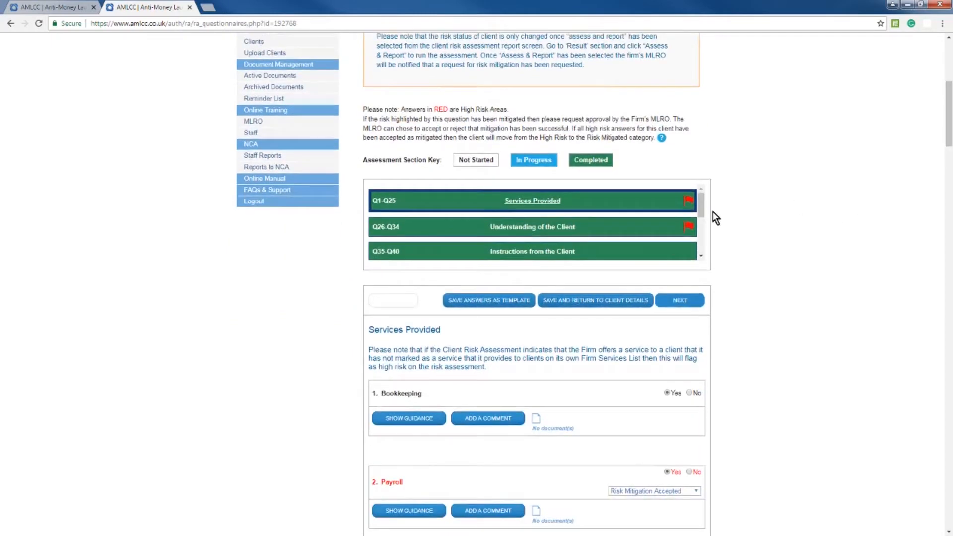
{"action": "left_click_drag", "start_coordinate": [704, 208], "coordinate": [696, 241]}
{"action": "left_click", "coordinate": [552, 251]}
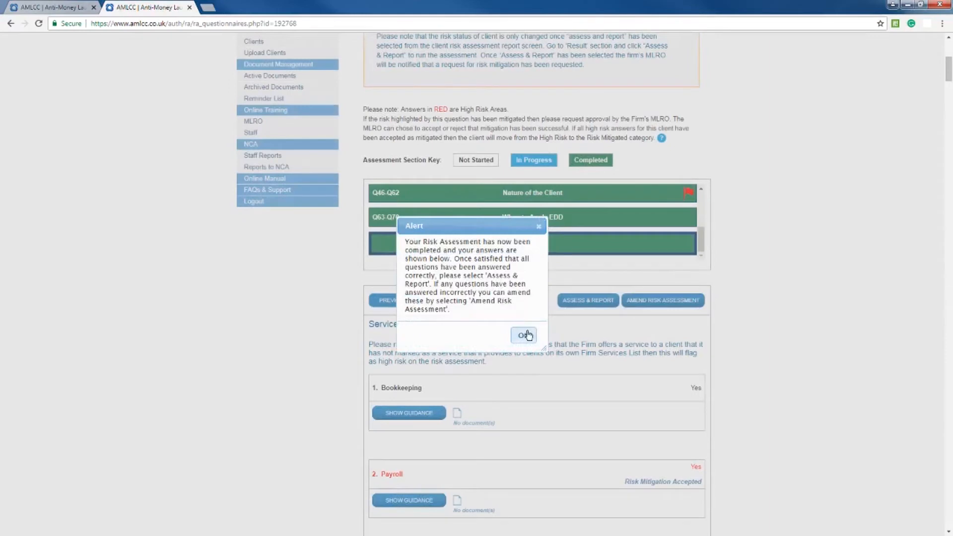
{"action": "left_click", "coordinate": [527, 336]}
- Run Assess & Report on the completed risk assessment, declining to create or update a saveable bespoke template
{"action": "left_click_drag", "start_coordinate": [949, 69], "coordinate": [948, 524]}
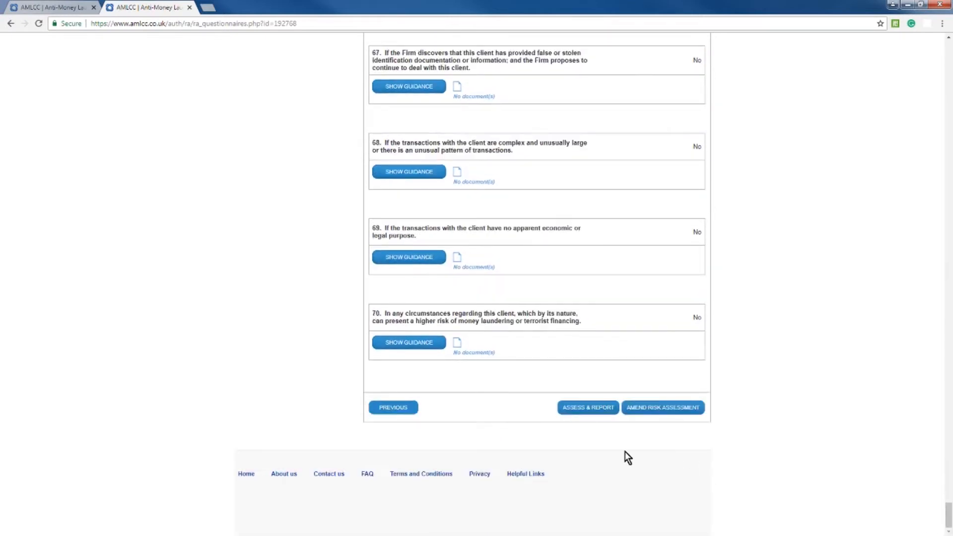
{"action": "left_click", "coordinate": [588, 410]}
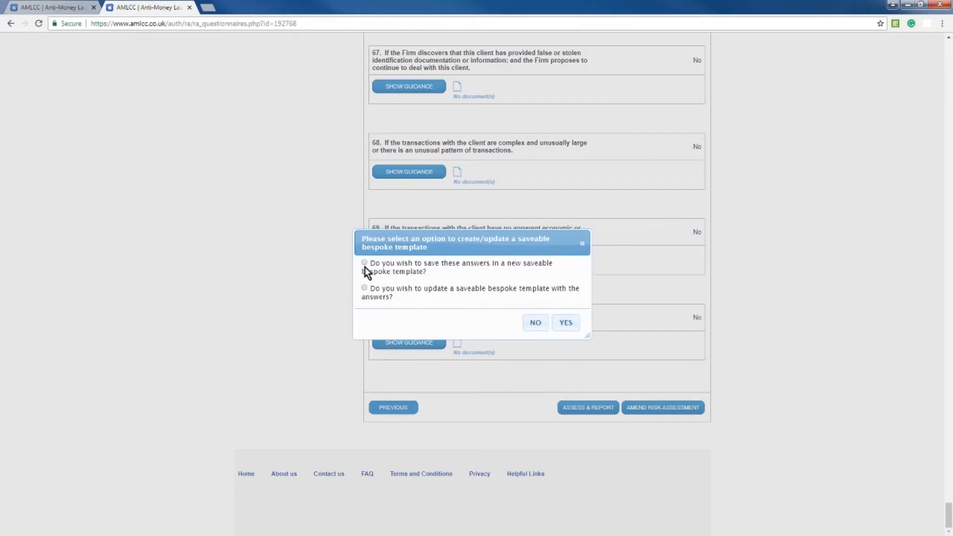
{"action": "left_click", "coordinate": [537, 325]}
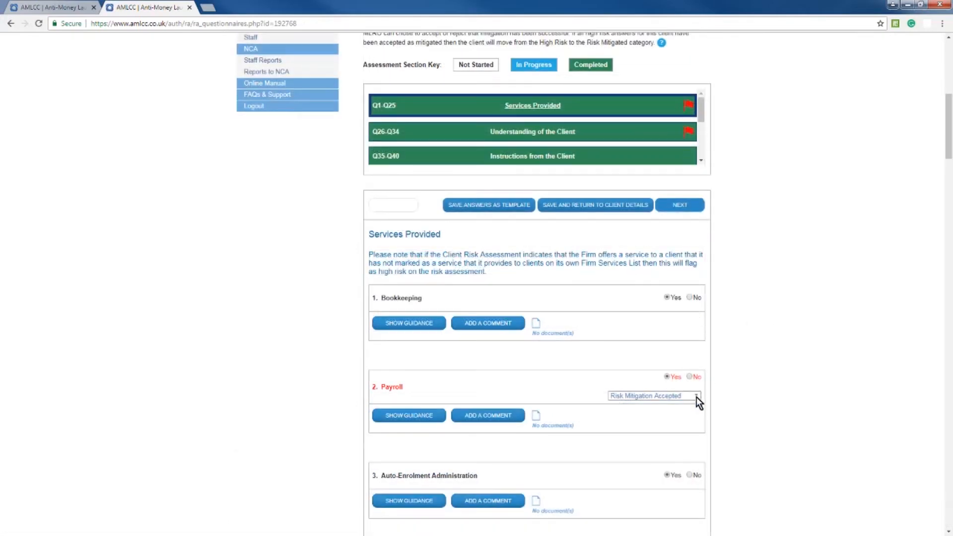
- Check the logged-in account's user level and the mitigation statuses offered for the Payroll question, leaving Risk Mitigation Accepted selected
{"action": "left_click_drag", "start_coordinate": [949, 144], "coordinate": [950, 82]}
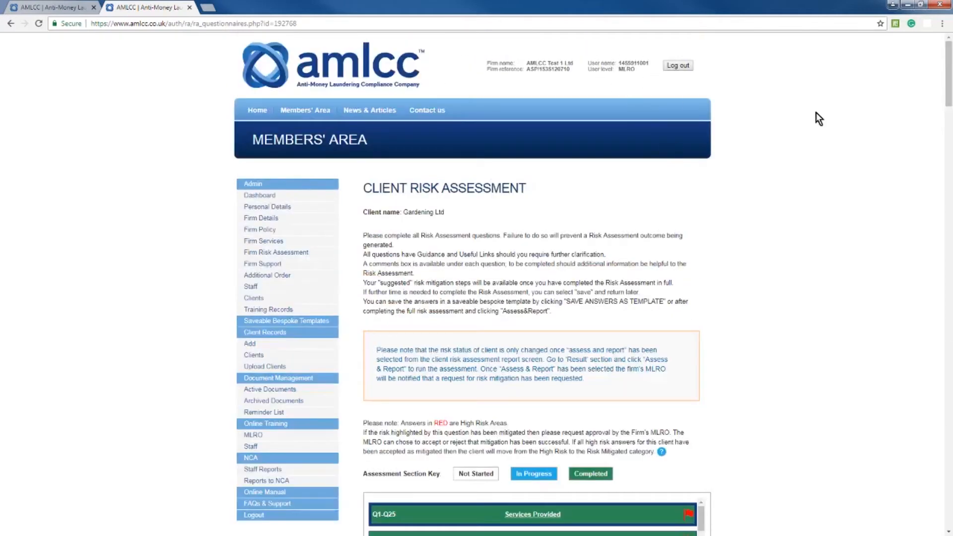
{"action": "left_click_drag", "start_coordinate": [948, 75], "coordinate": [943, 166]}
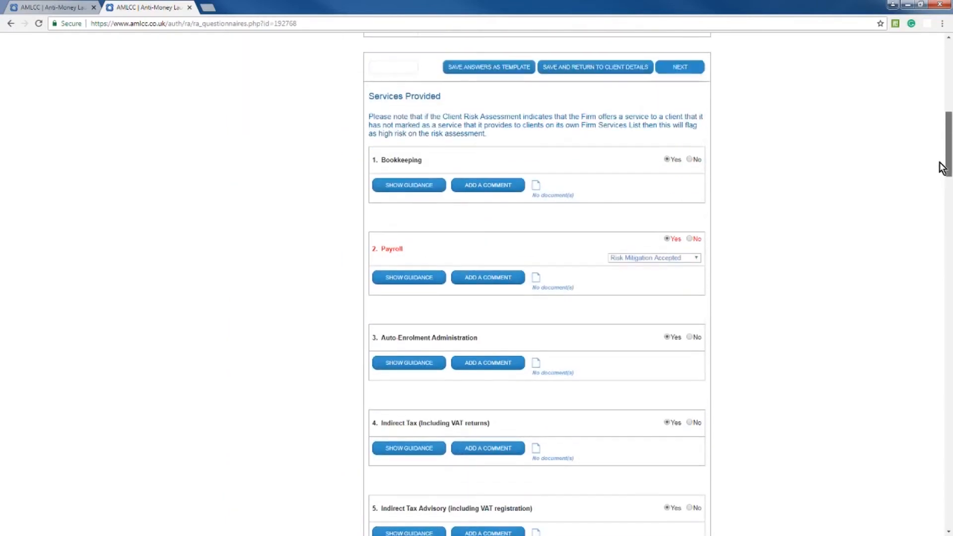
{"action": "left_click", "coordinate": [651, 261]}
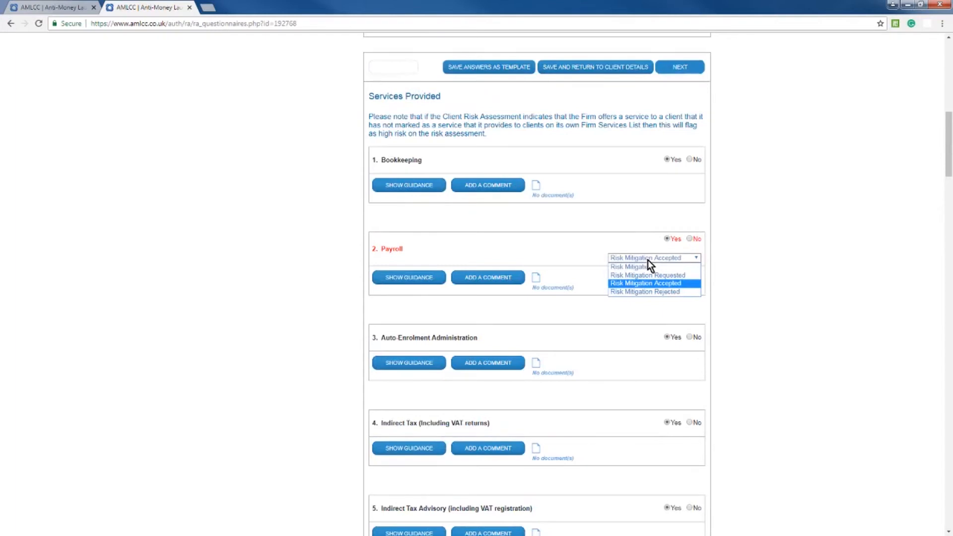
{"action": "left_click", "coordinate": [635, 284]}
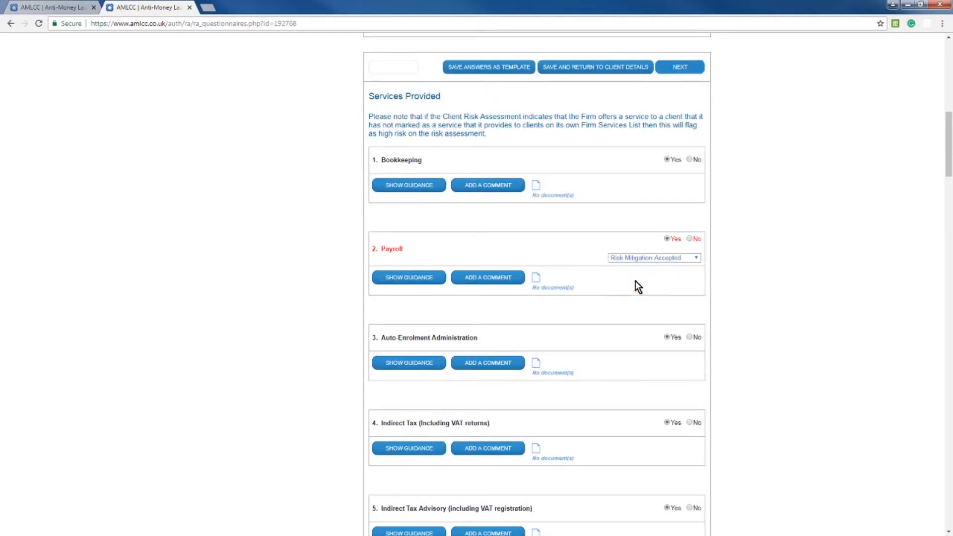
- View the Payroll question's documents window, and open and remove its empty comment box
{"action": "left_click", "coordinate": [537, 278]}
{"action": "left_click", "coordinate": [697, 377]}
{"action": "left_click", "coordinate": [485, 279]}
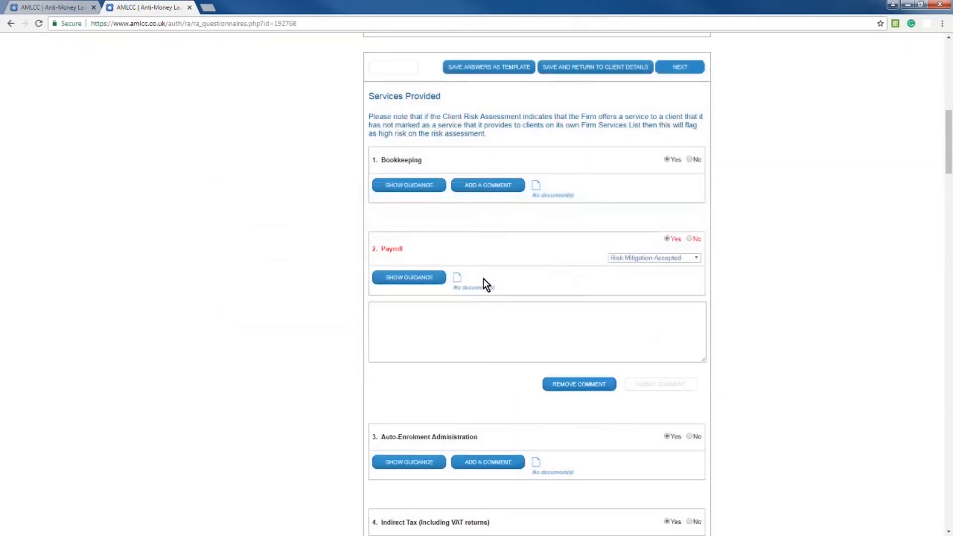
{"action": "left_click", "coordinate": [569, 386]}
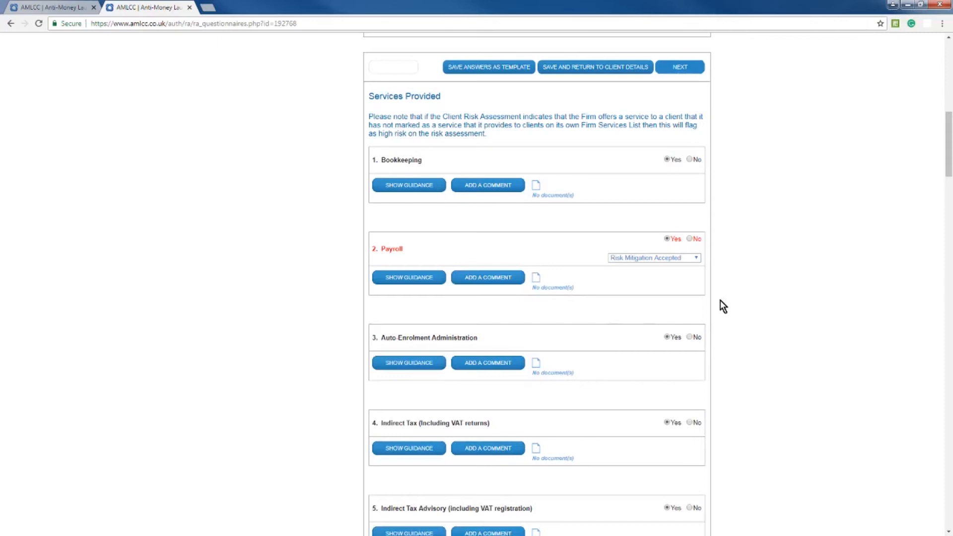
{"action": "scroll", "coordinate": [949, 189], "scroll_direction": "up", "scroll_amount": 2}
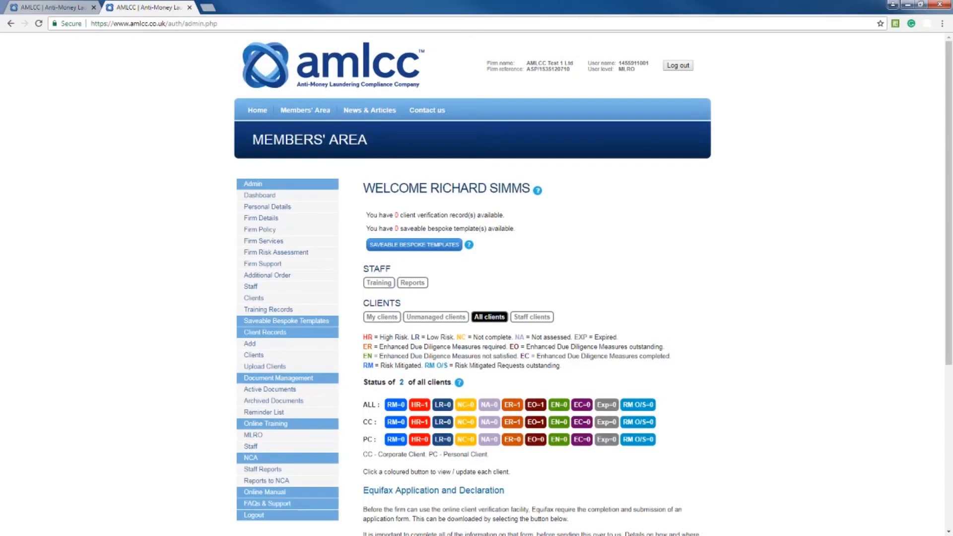
- Try to create a saveable bespoke template named tes, with a template type chosen
{"action": "left_click", "coordinate": [297, 322]}
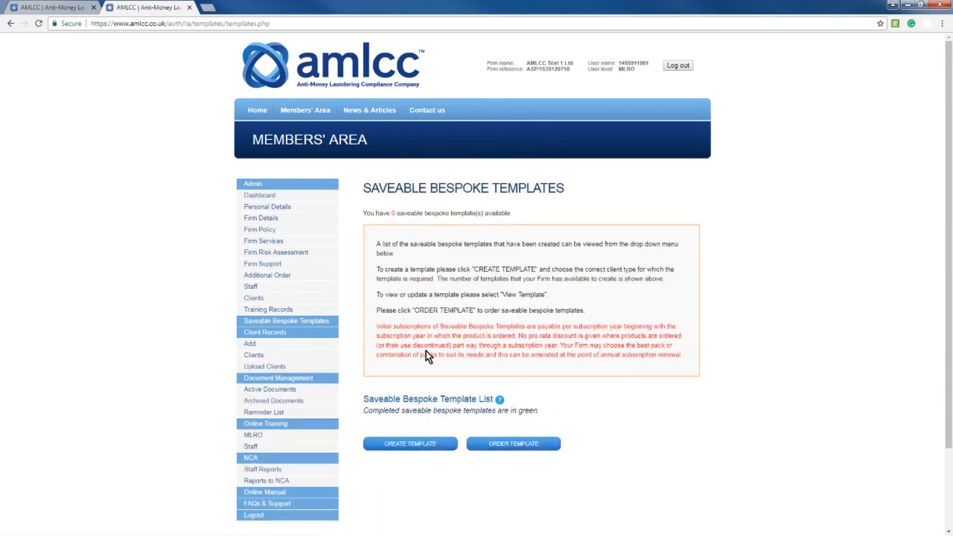
{"action": "left_click", "coordinate": [415, 449]}
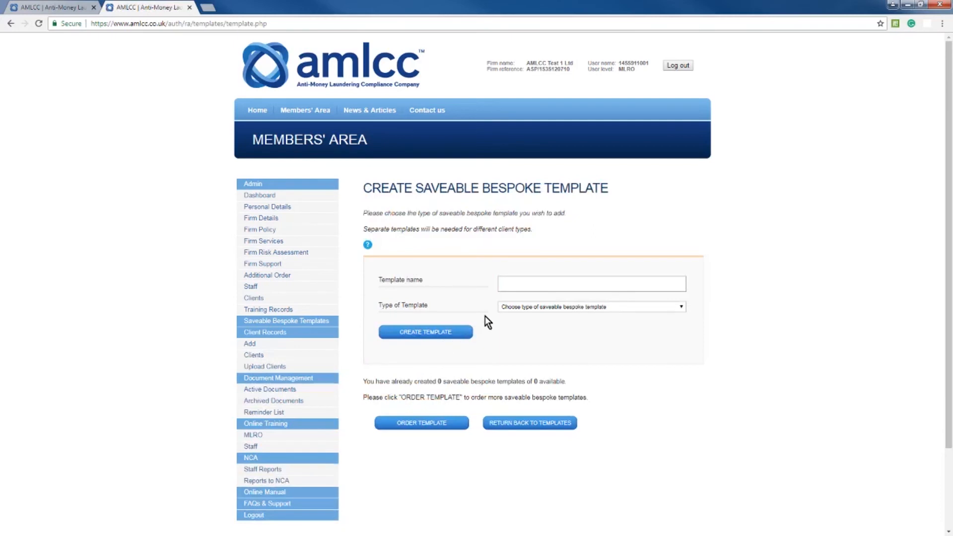
{"action": "left_click", "coordinate": [525, 284]}
{"action": "type", "text": "test"}
{"action": "left_click", "coordinate": [529, 307]}
{"action": "left_click", "coordinate": [526, 324]}
{"action": "left_click", "coordinate": [419, 333]}
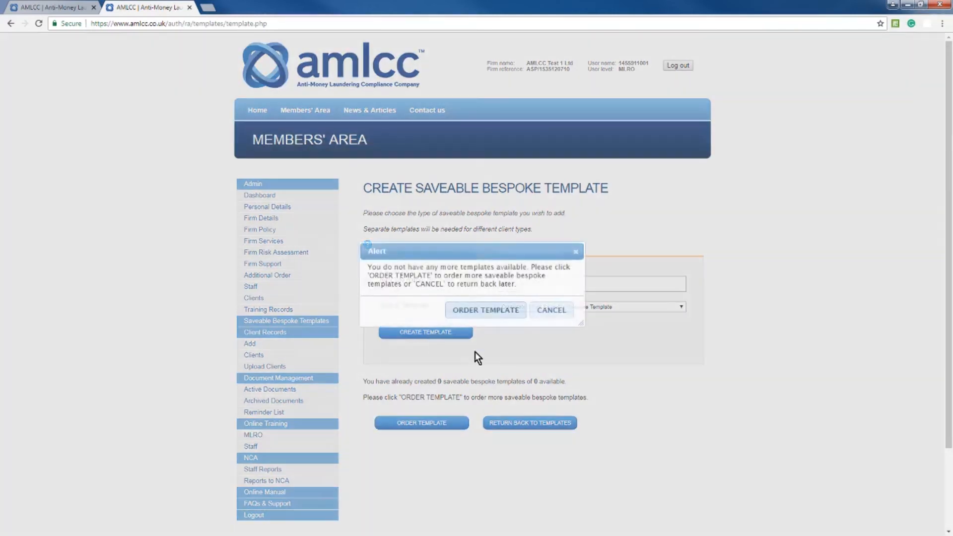
- View the subscription order page for additional saveable bespoke templates and go back to the template creation page
{"action": "left_click", "coordinate": [490, 312]}
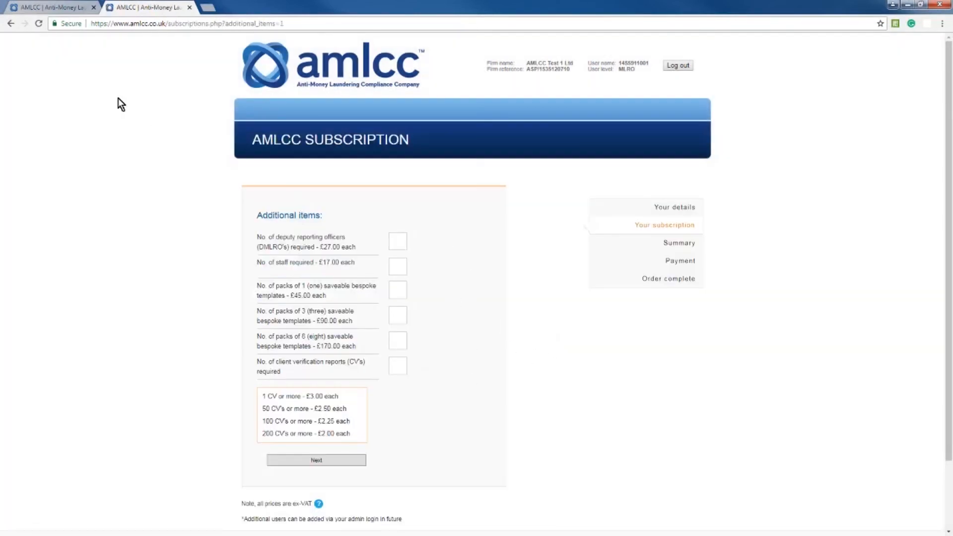
{"action": "left_click", "coordinate": [9, 23]}
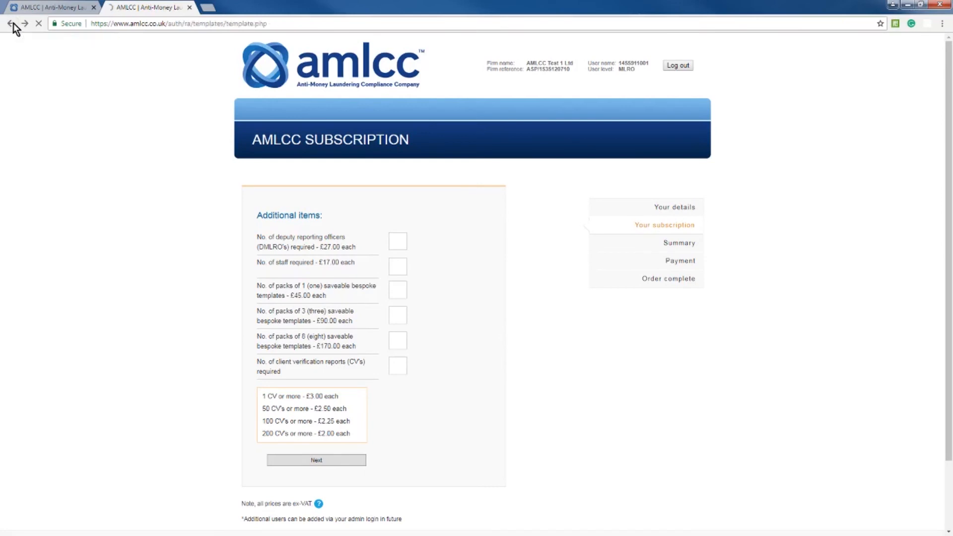